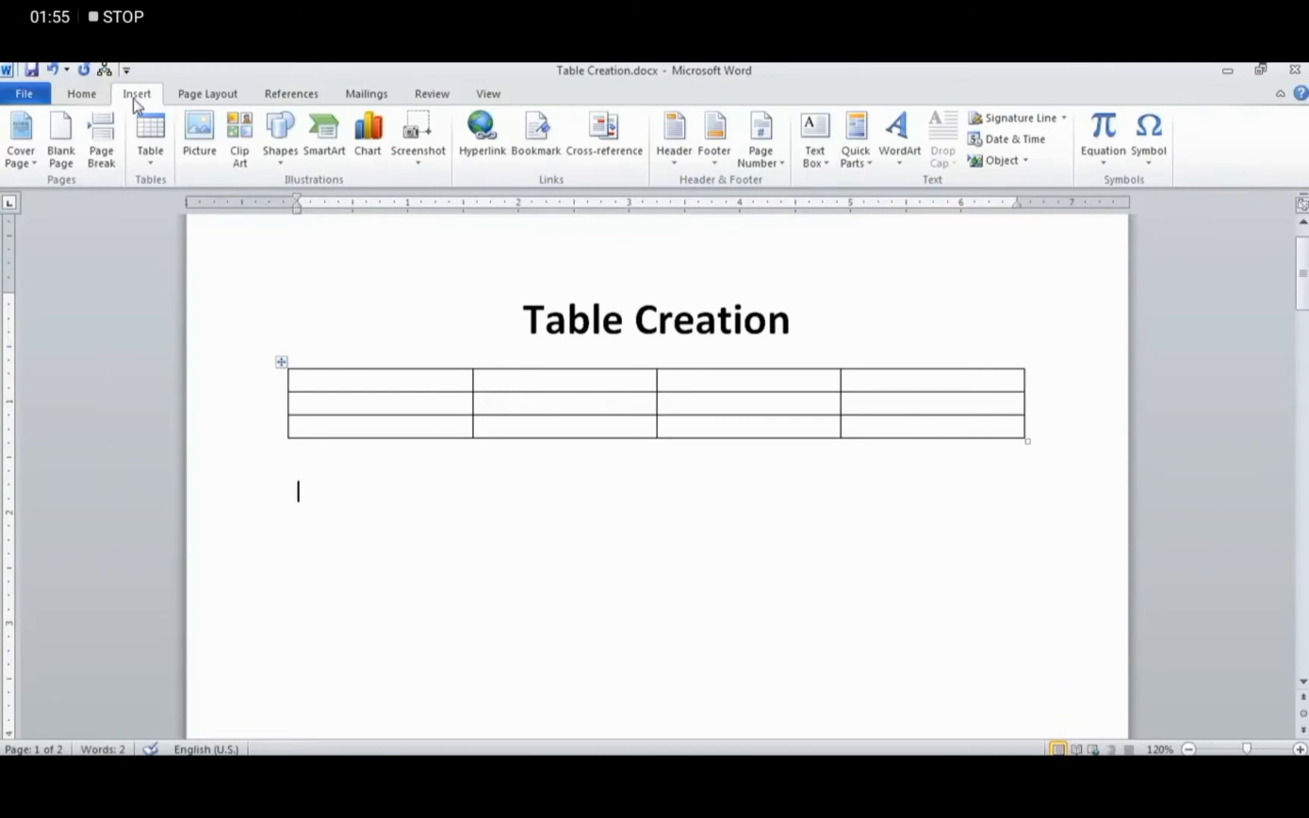
- Open the Table dropdown on the Insert ribbon to show the table insertion choices
click(150, 162)
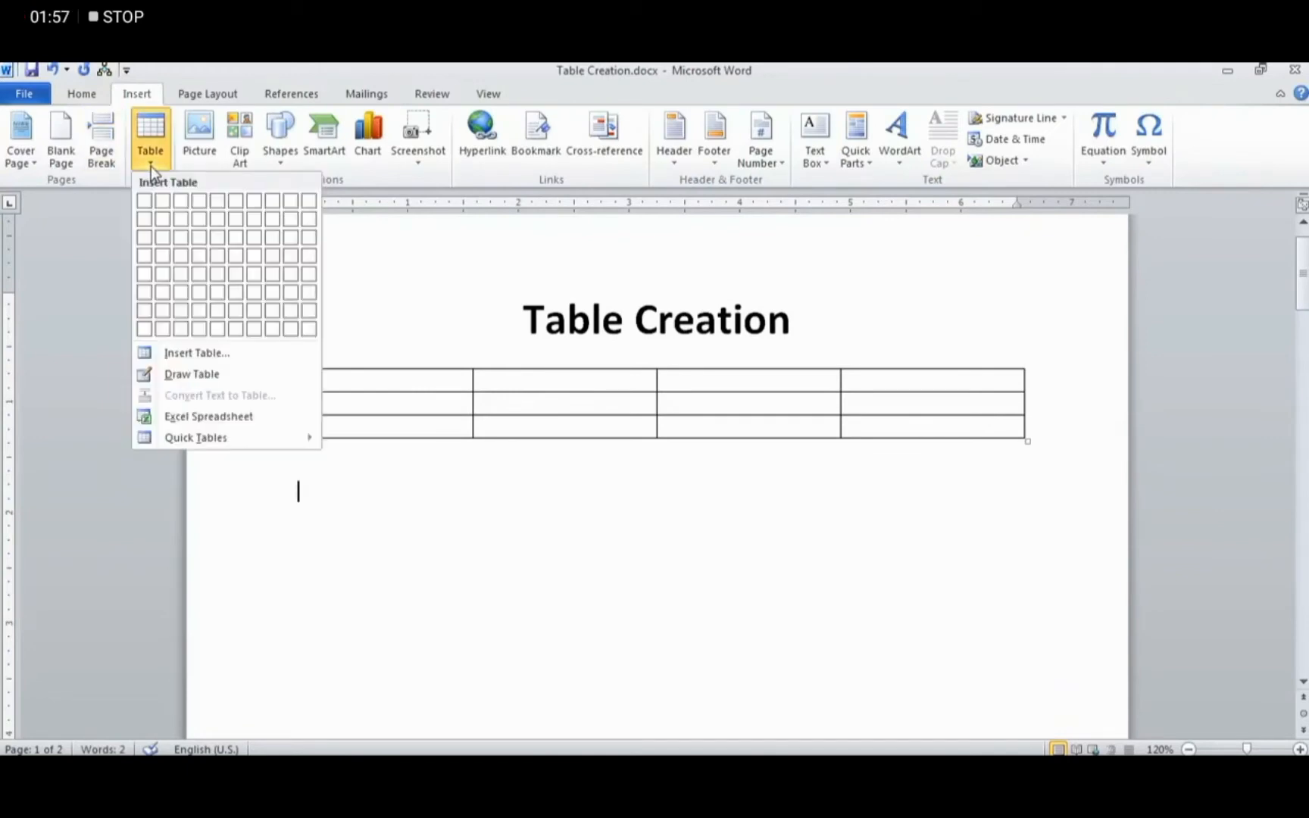
- Use the Insert Table dialog to add a 4-column, 3-row table below the first
click(238, 356)
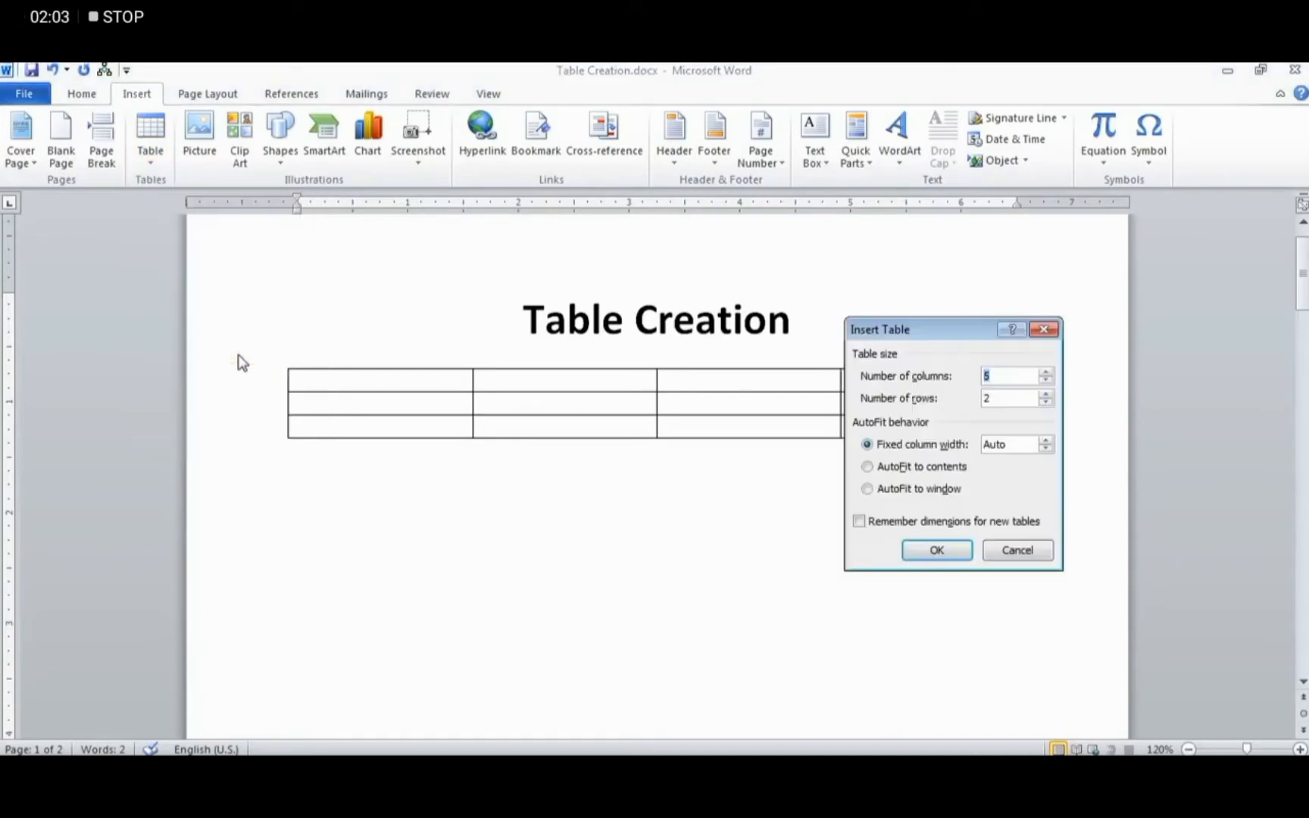
drag(918, 337, 913, 295)
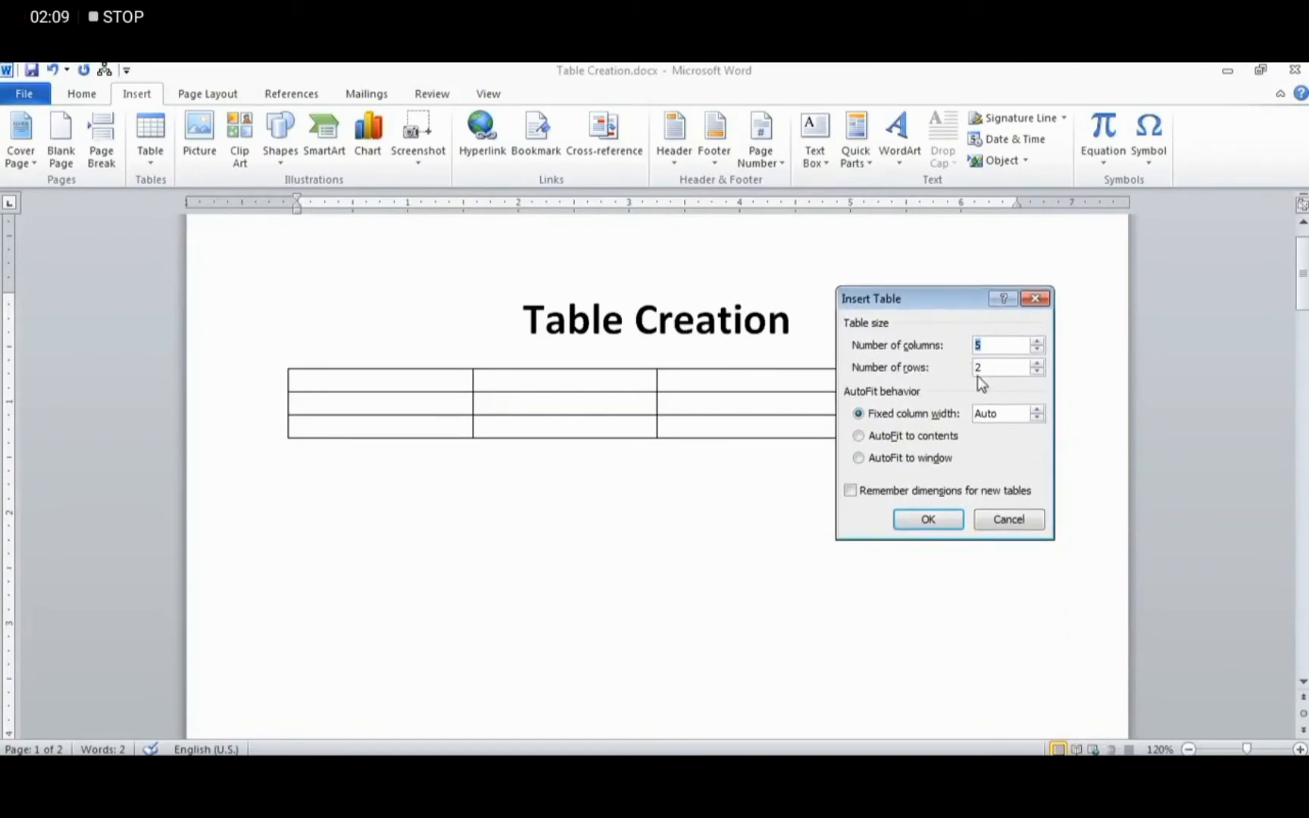
click(995, 347)
drag(995, 348, 908, 354)
click(934, 516)
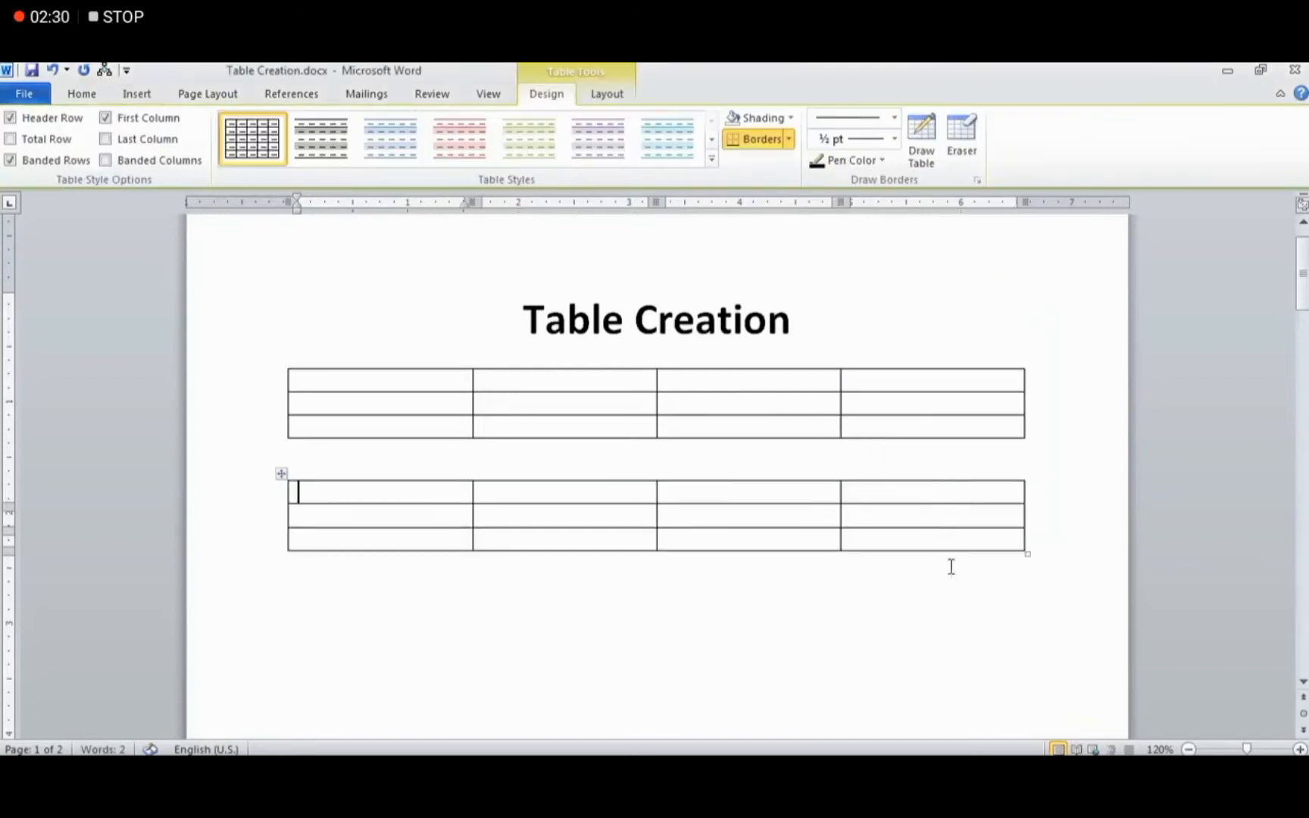
- Add two empty lines below the second table
click(486, 589)
key(Return)
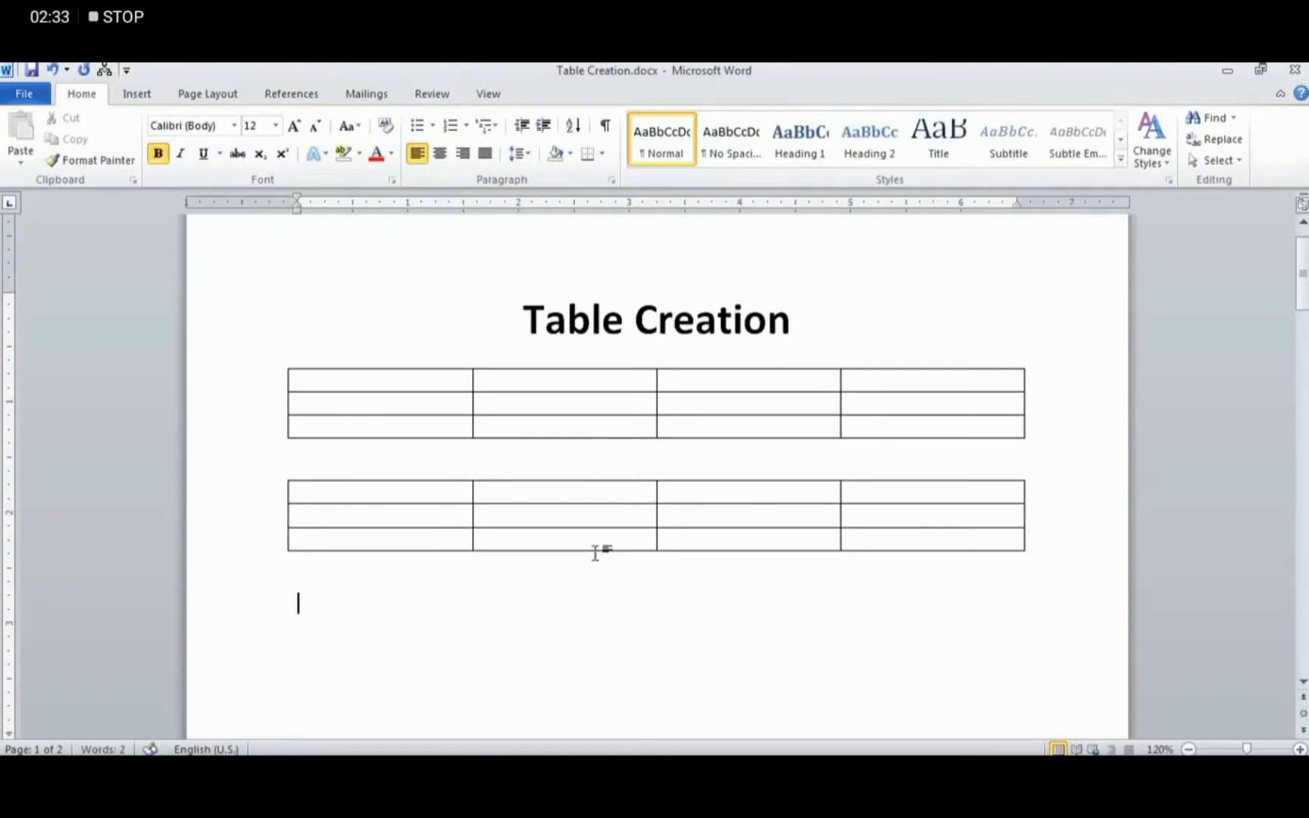
click(133, 93)
key(Return)
- Insert a 4-column, 3-row table with AutoFit to window
click(134, 94)
click(152, 157)
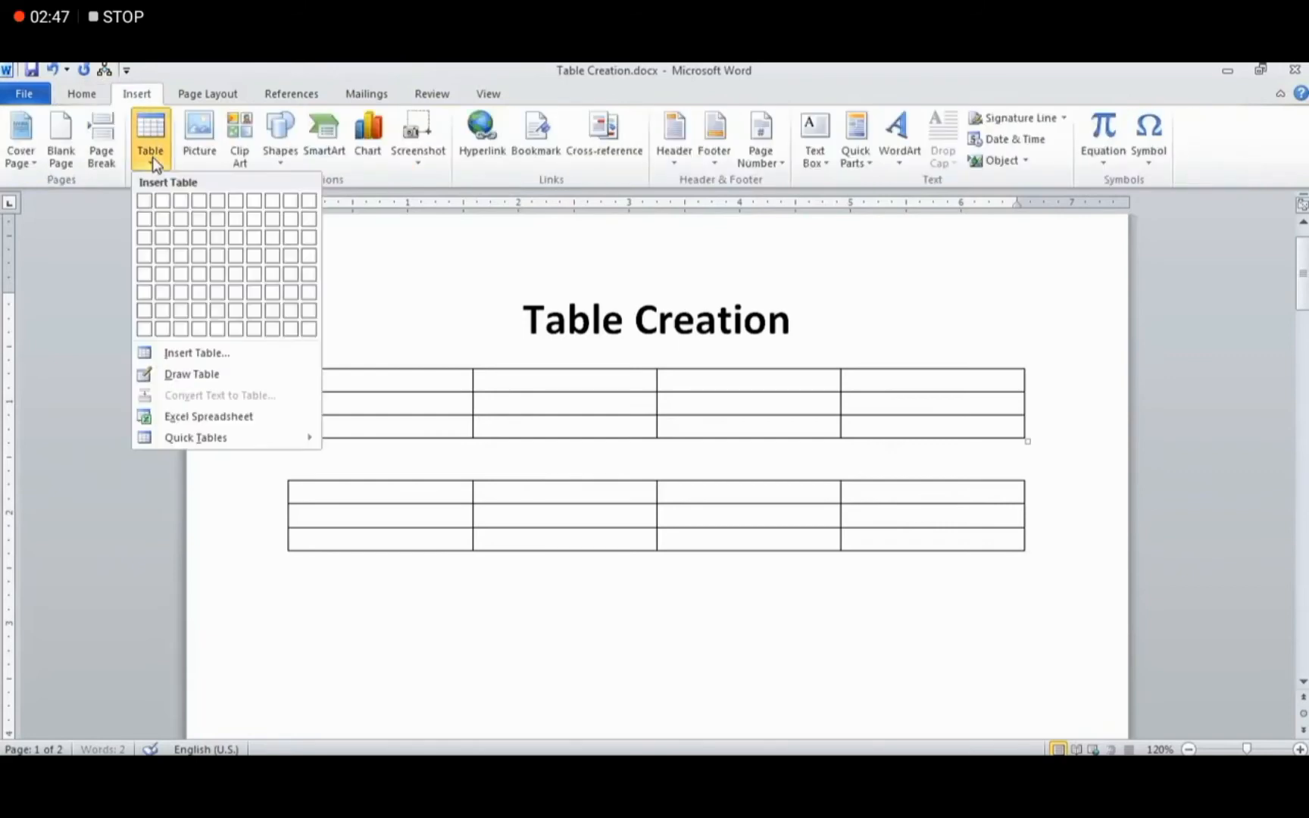
click(218, 351)
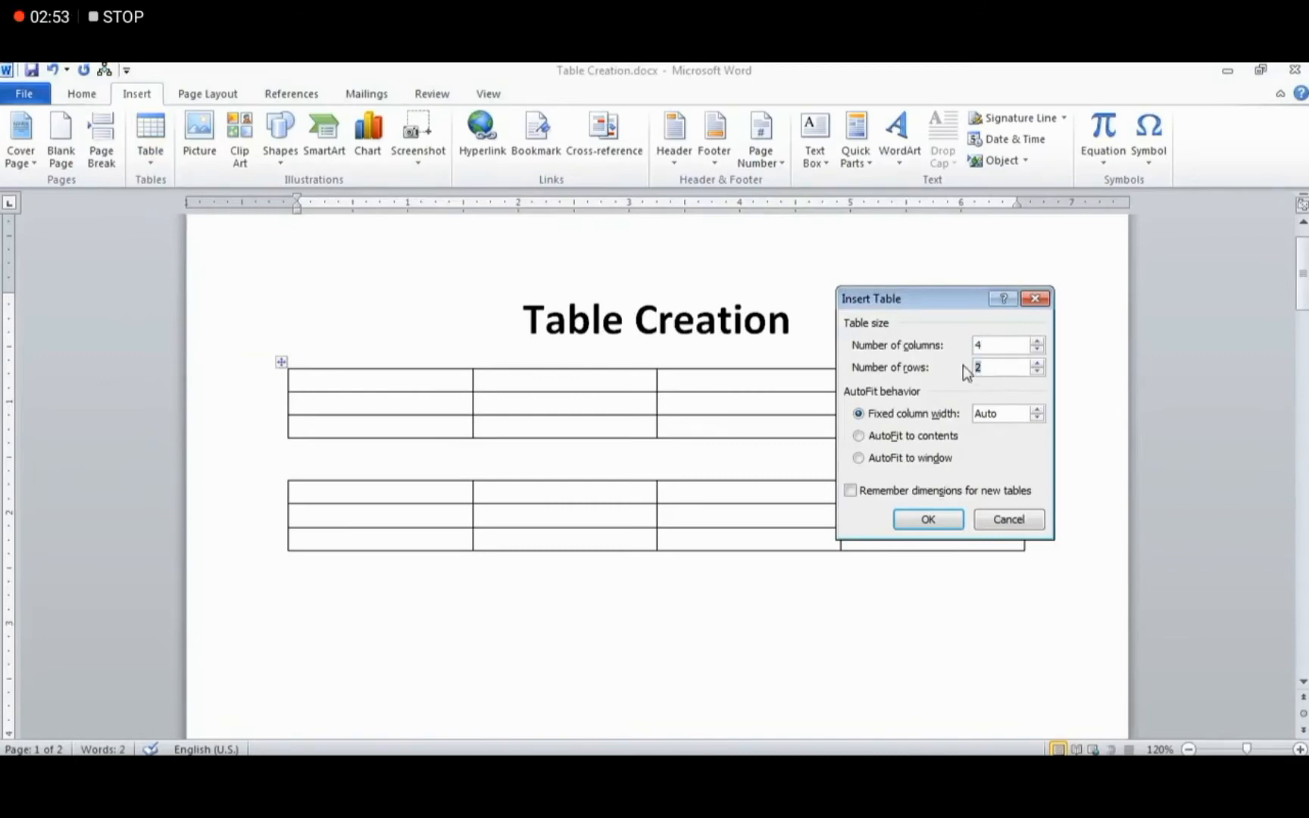
click(902, 460)
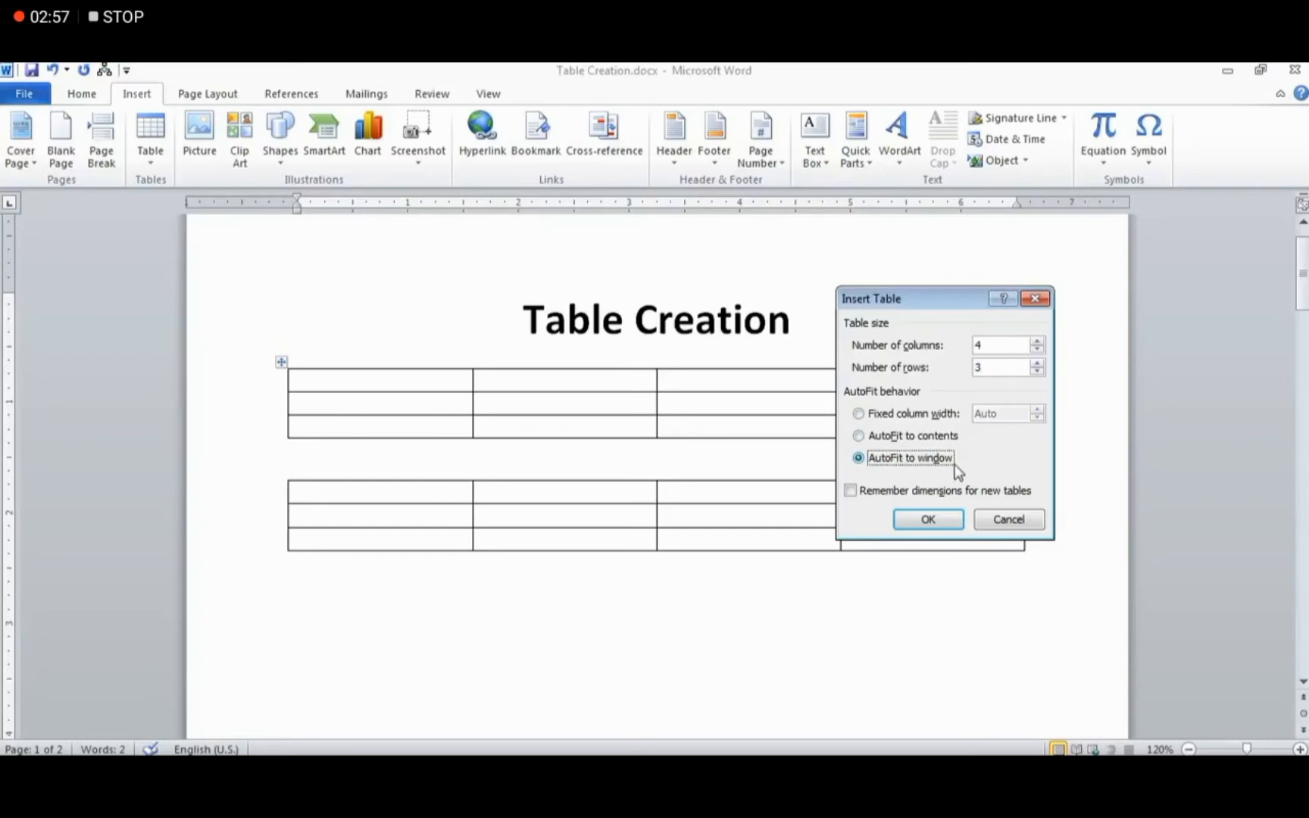
click(943, 519)
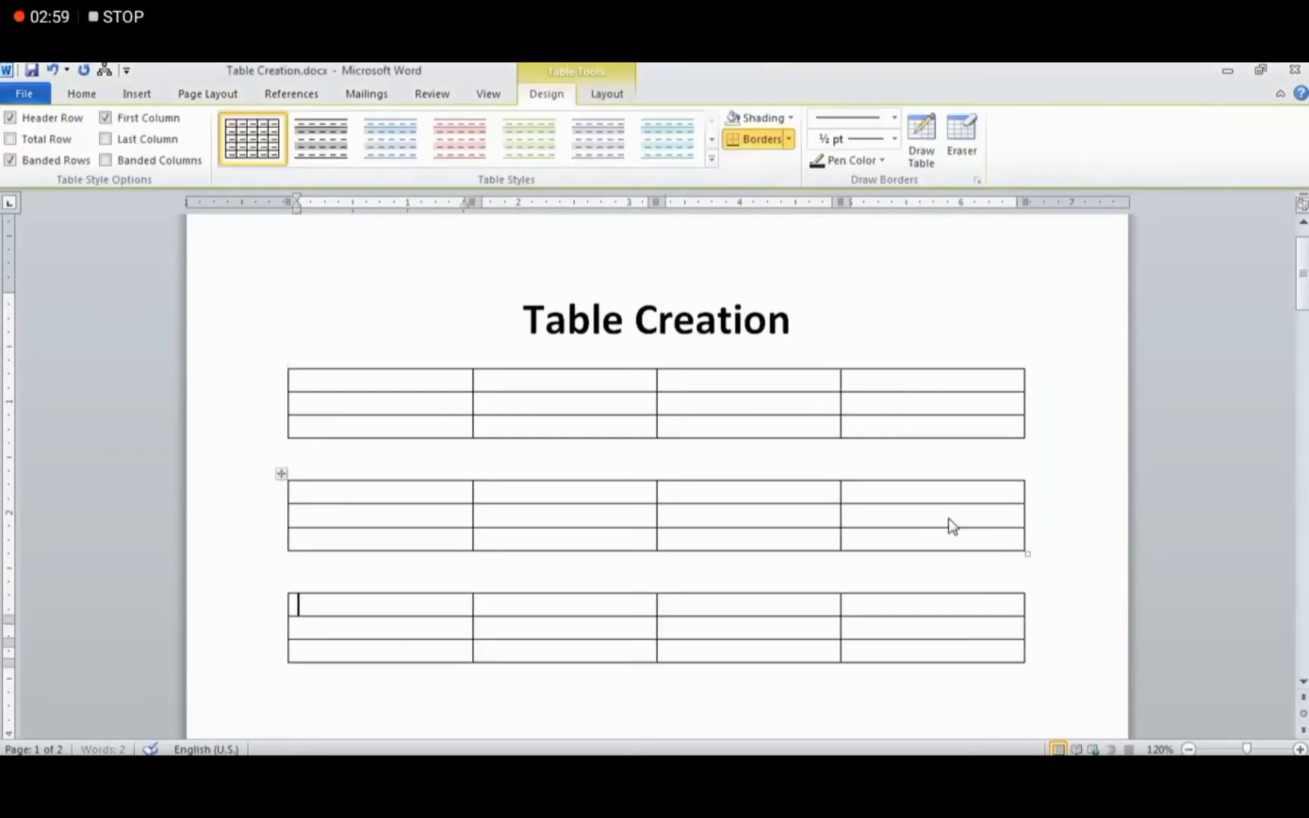
- Below the third table, insert a 4-column, 3-row table with AutoFit to contents
scroll(925, 482, down, 1)
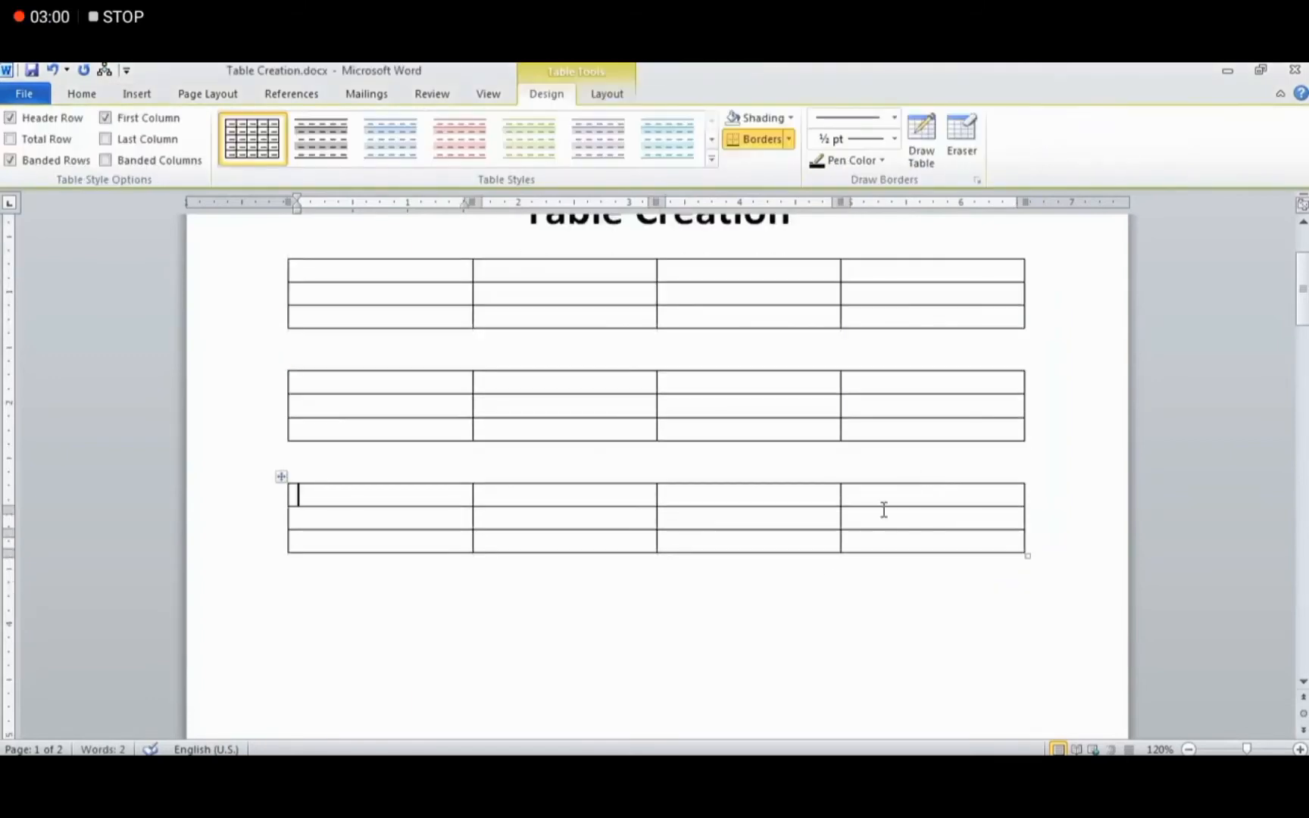
click(414, 595)
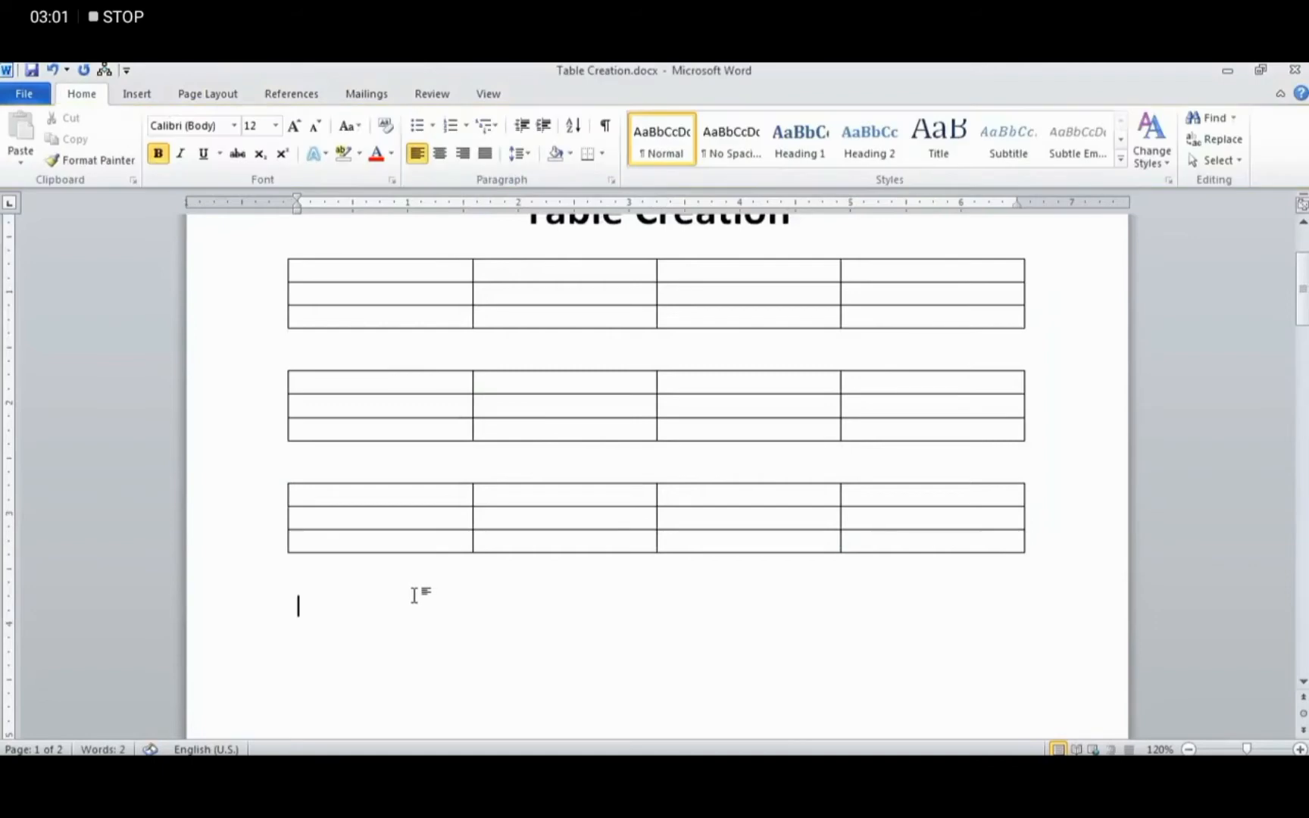
click(135, 93)
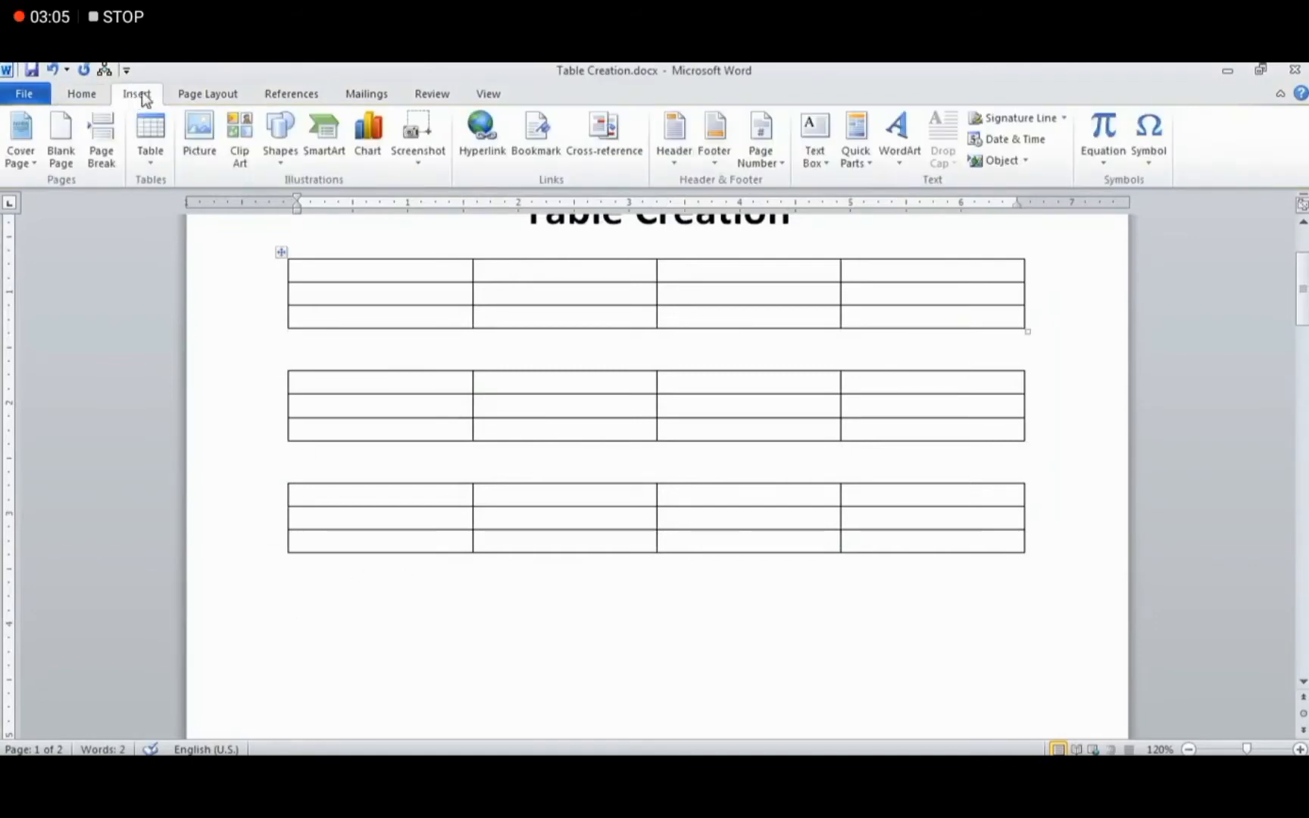
click(150, 163)
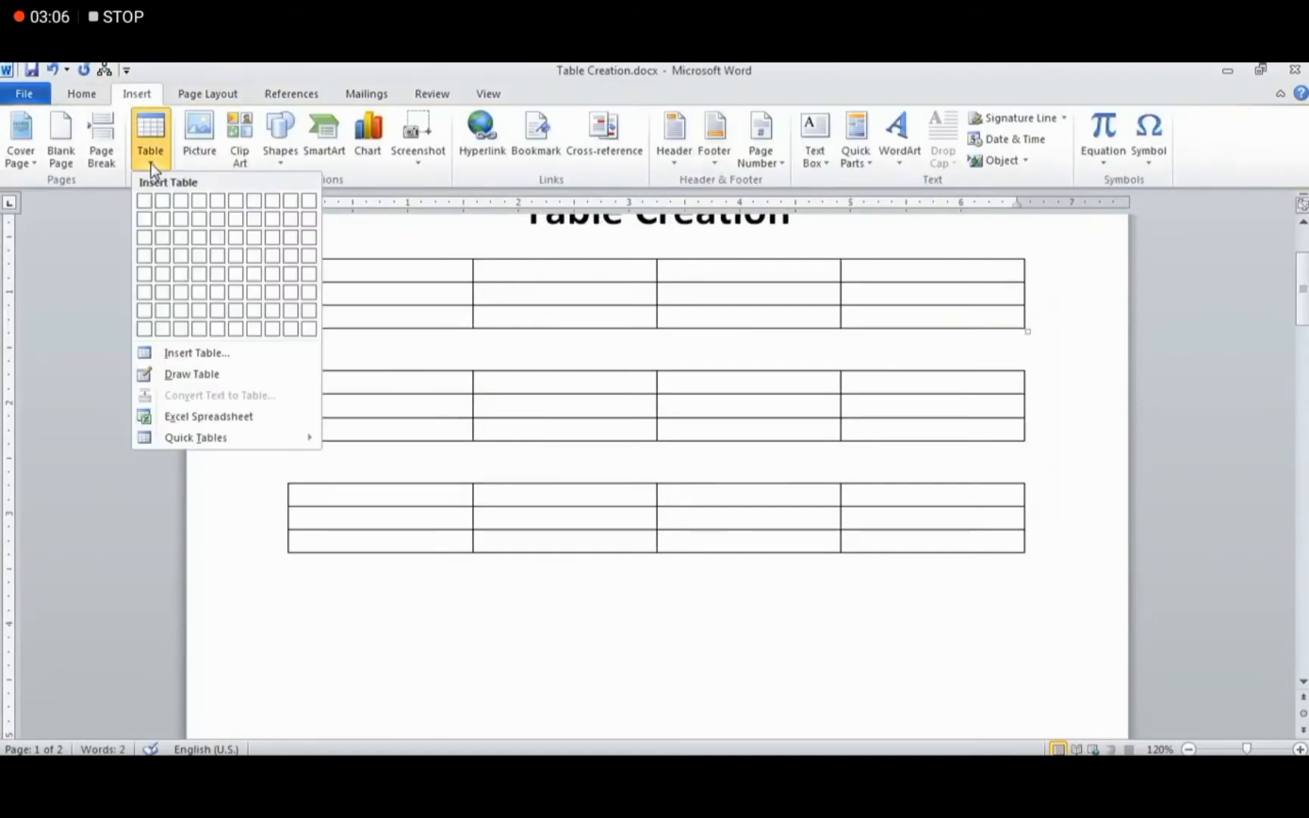
click(203, 356)
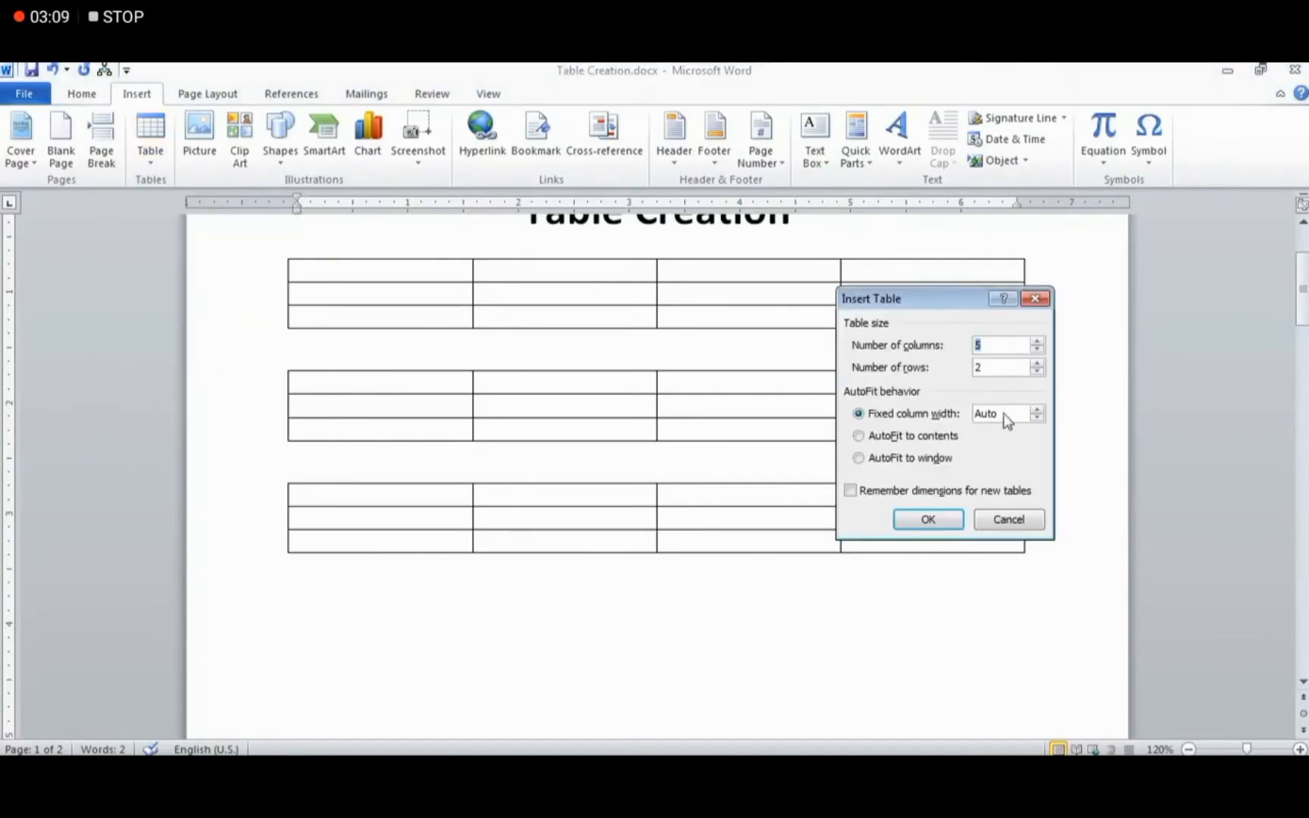
text(4)
drag(1030, 371, 939, 371)
click(884, 438)
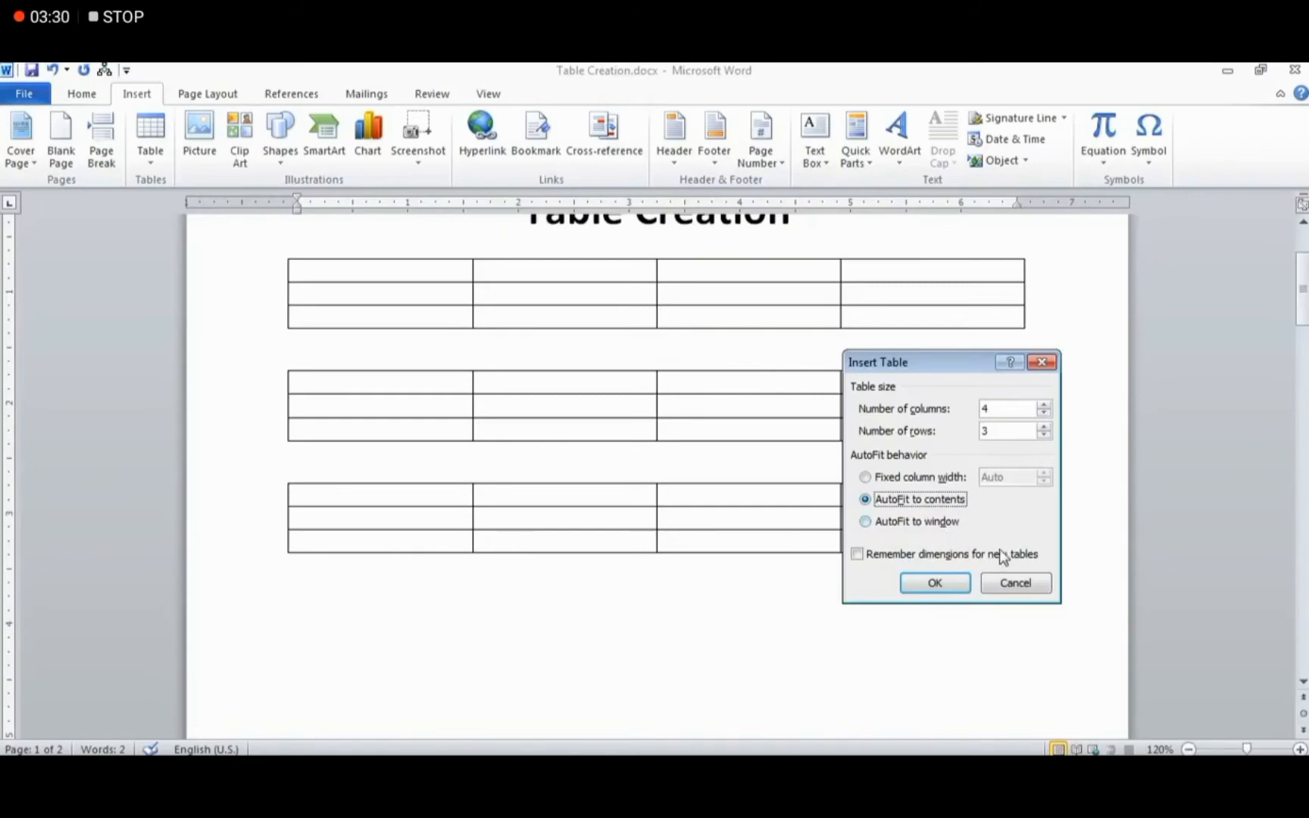
click(935, 582)
- Type the header row SN, NAME, ADDRESS, CITY into the contents-fitted table
scroll(921, 556, down, 1)
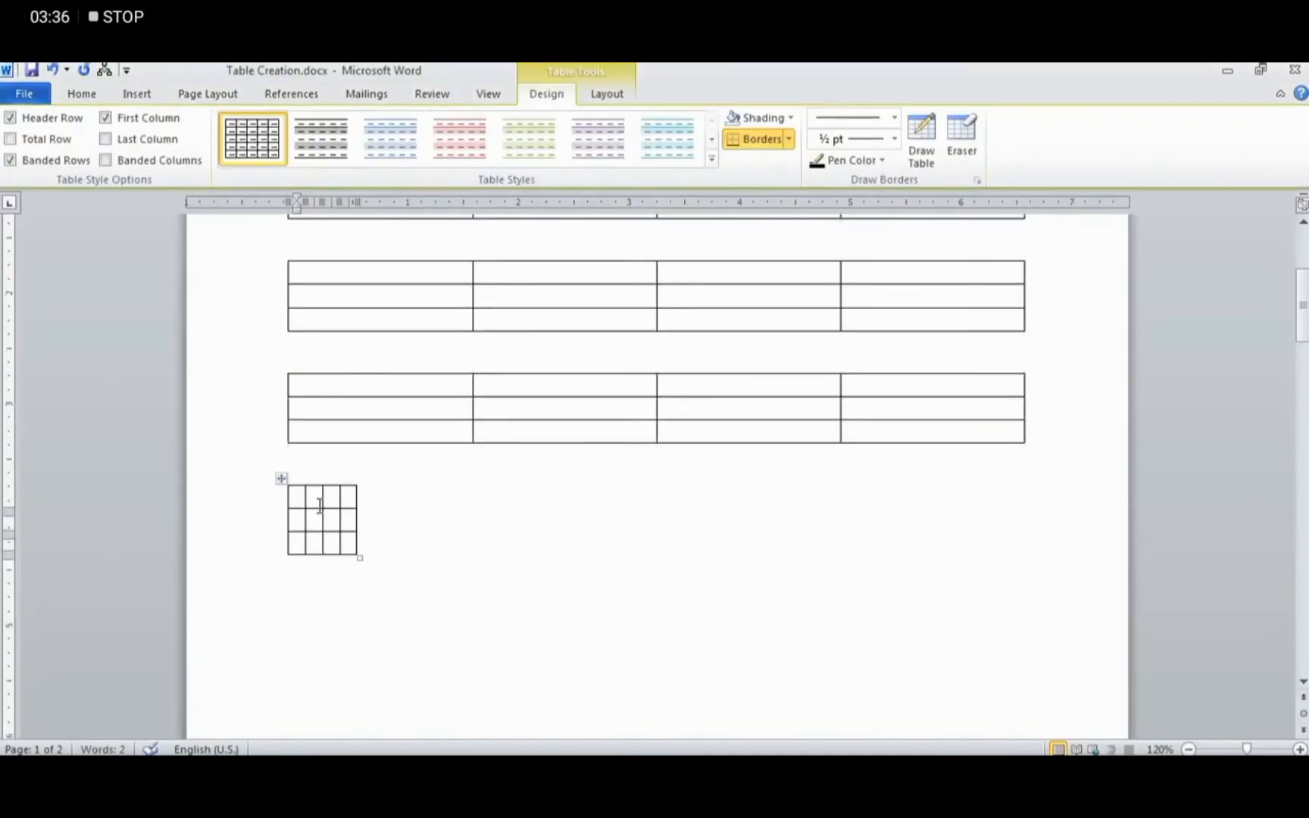
text(N)
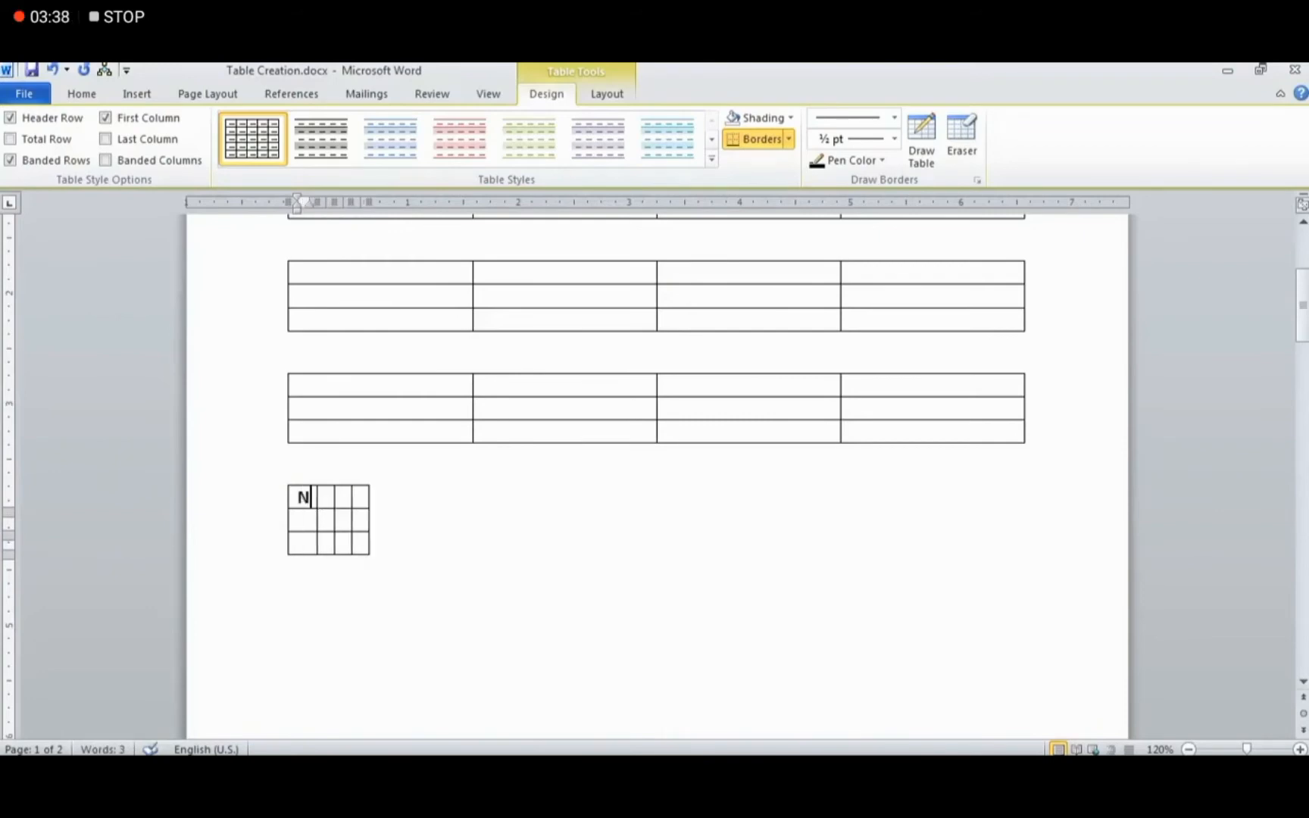
key(BackSpace)
text(SN)
key(Tab)
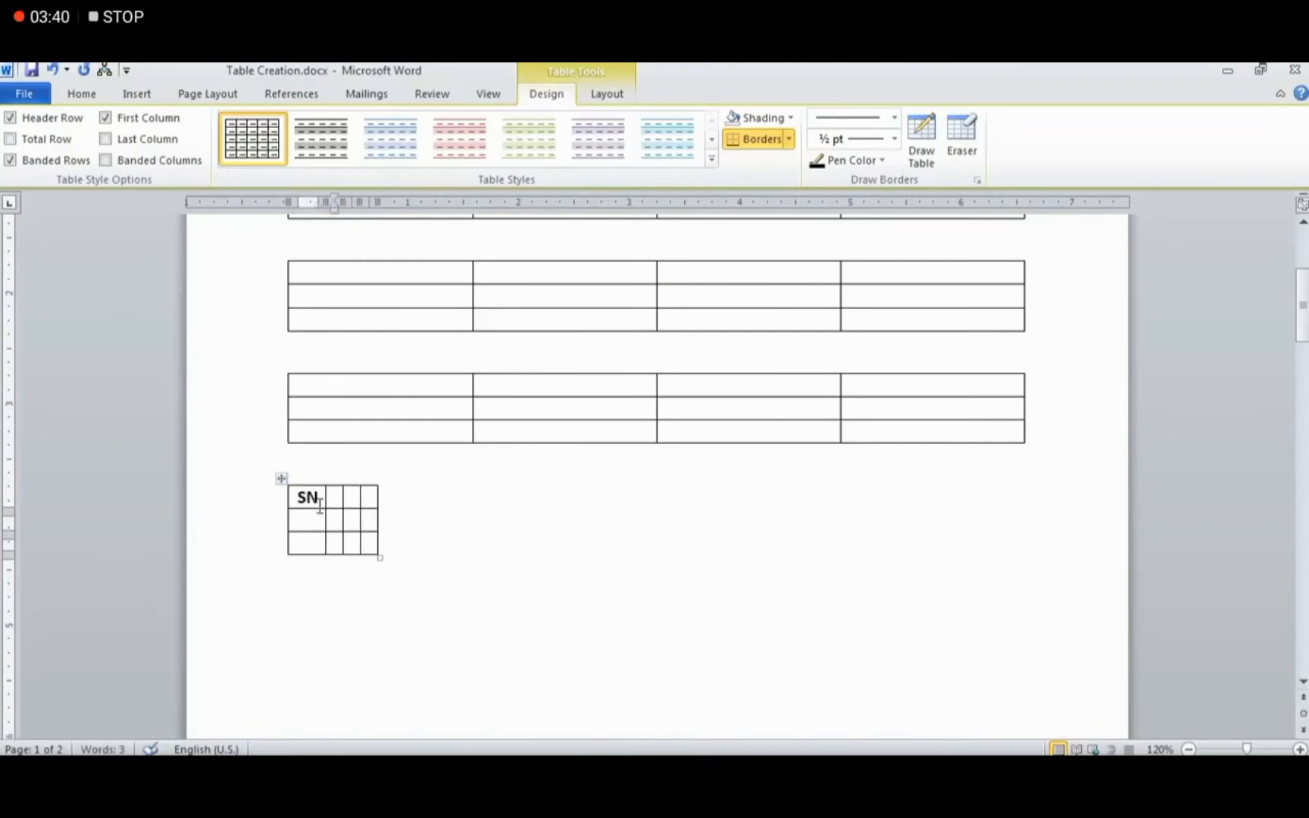
text(NAM)
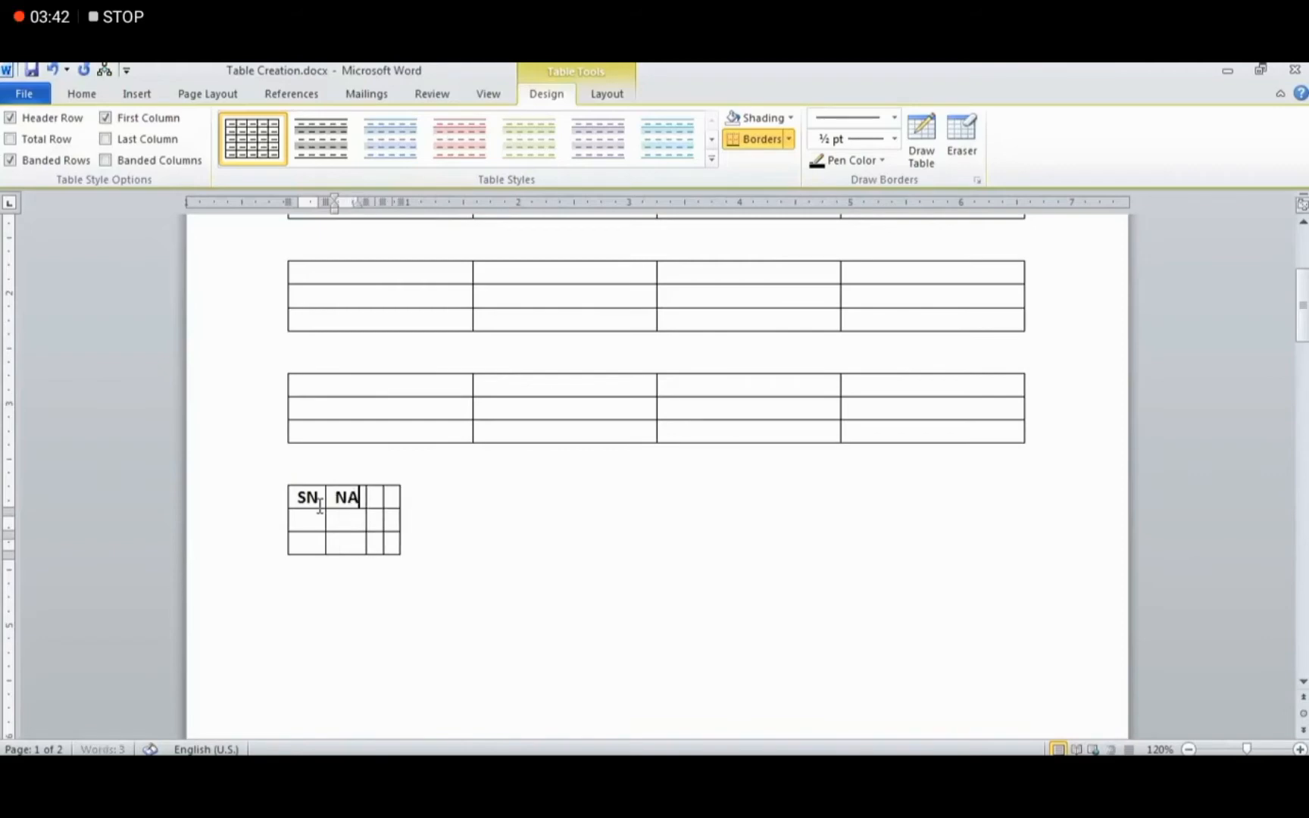
key(Tab)
text(A)
key(Left)
key(Left)
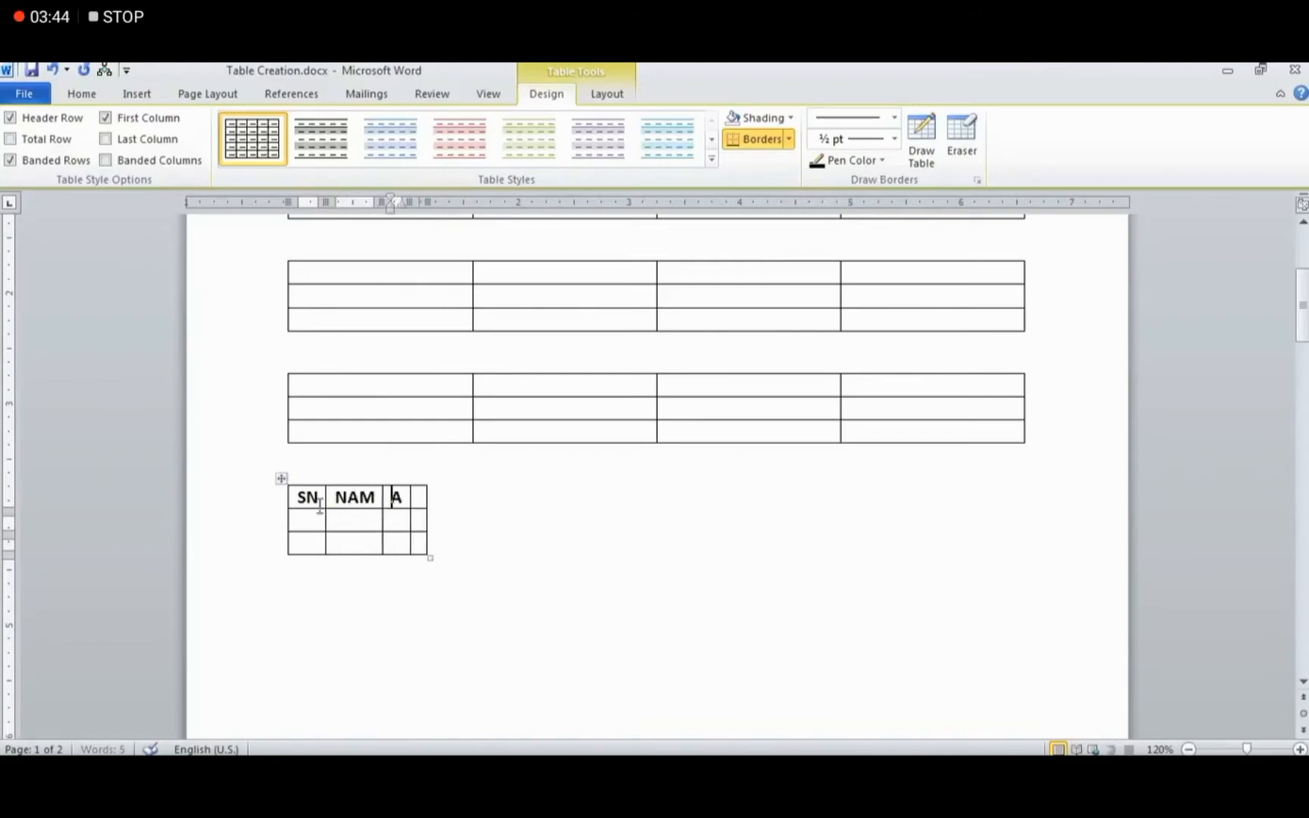
text(E)
key(Right)
key(Right)
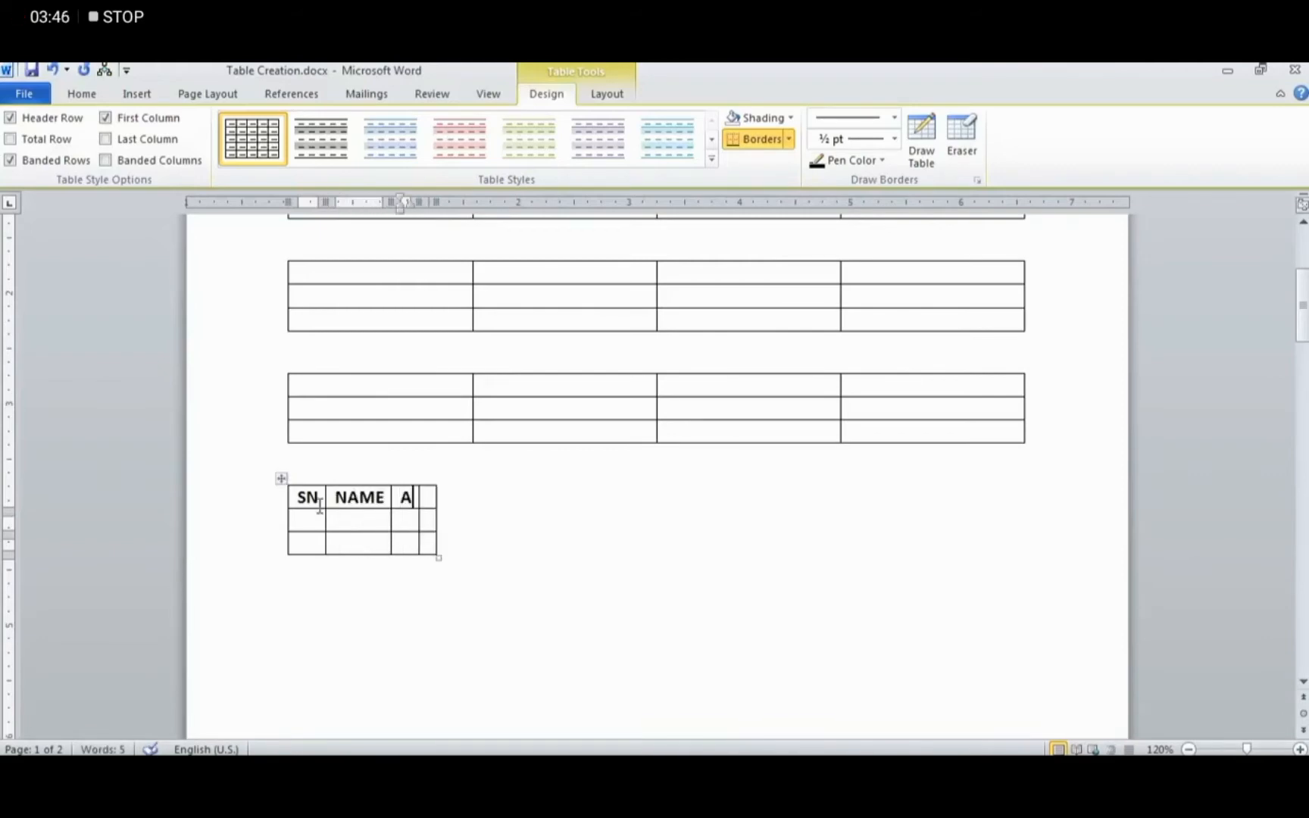
text(DDRESS)
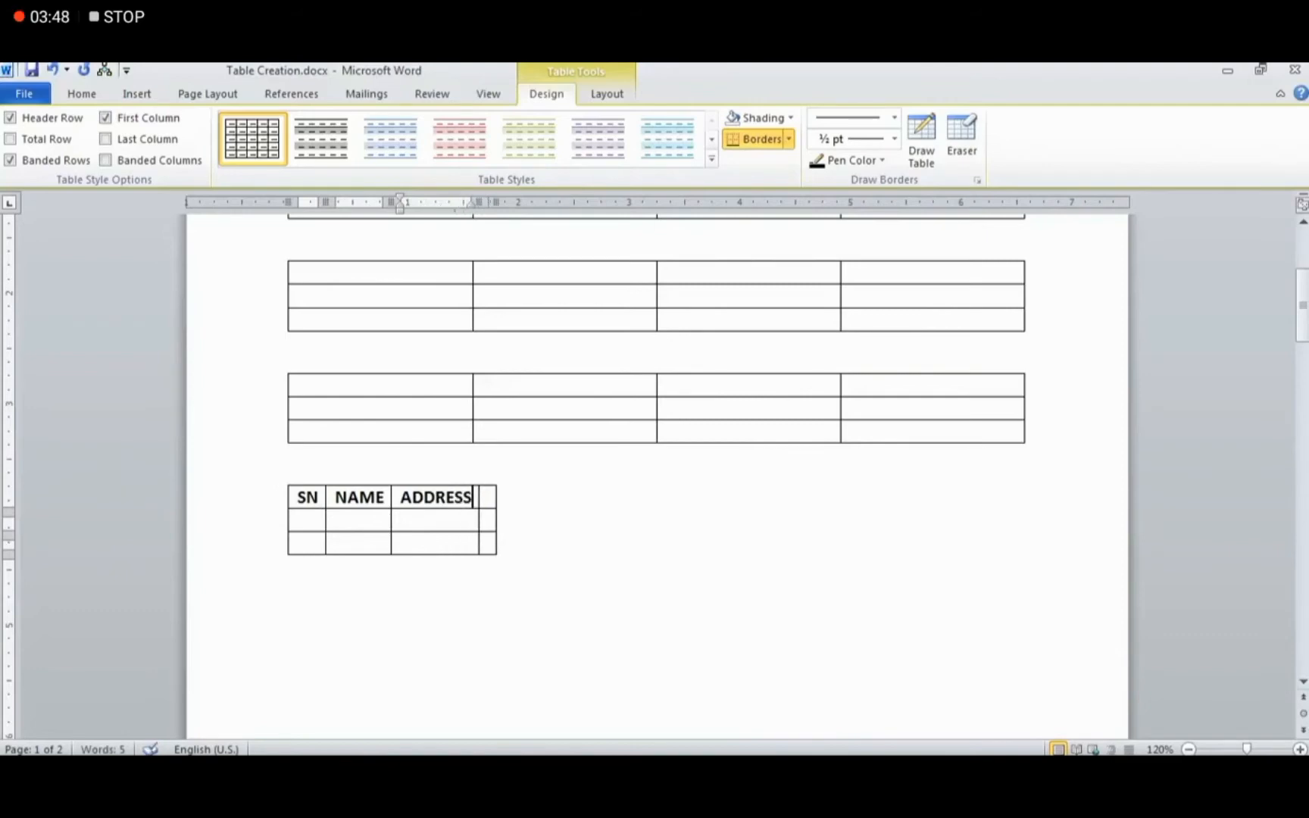
key(Tab)
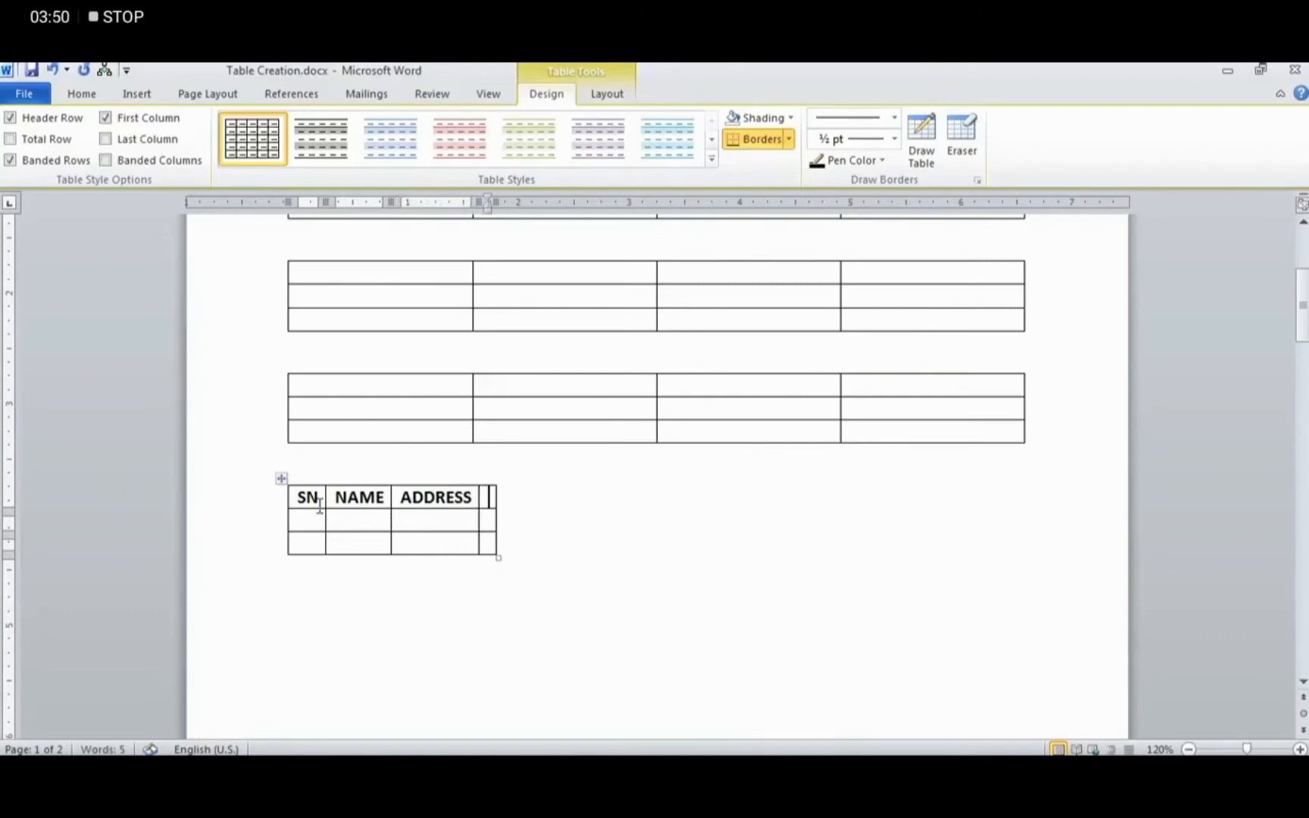
text(CITY)
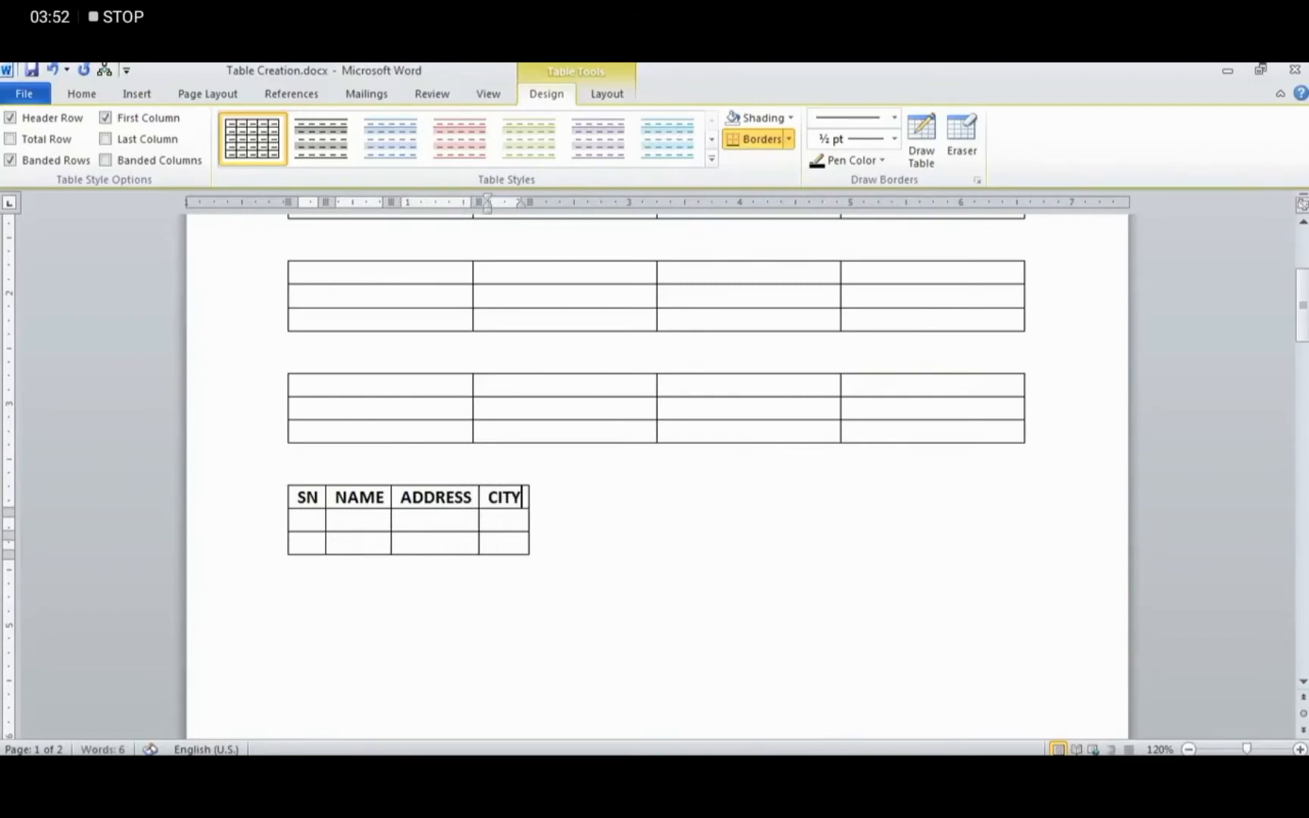
- Fill the first data row with 01, the person's full name, street address and city
key(Tab)
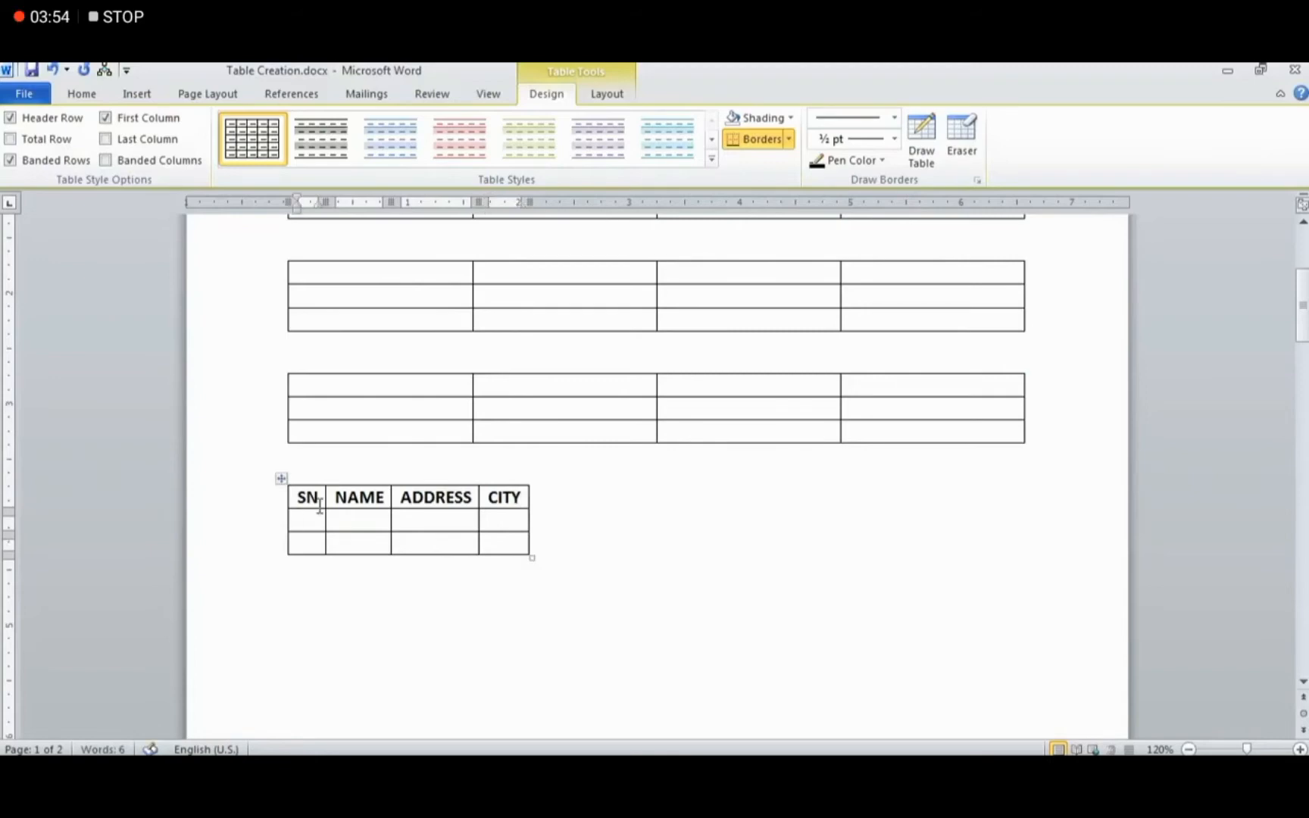
text(01)
key(Tab)
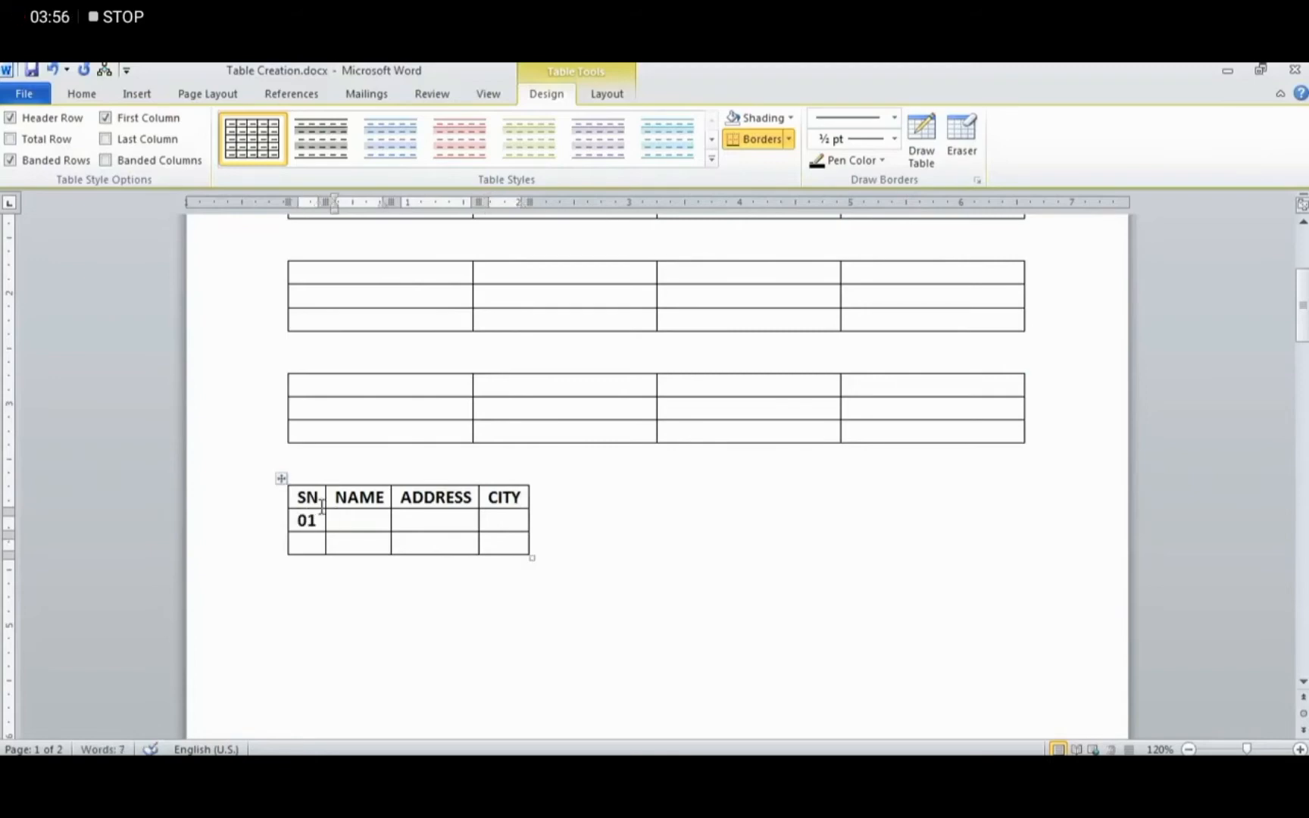
text(mMoh)
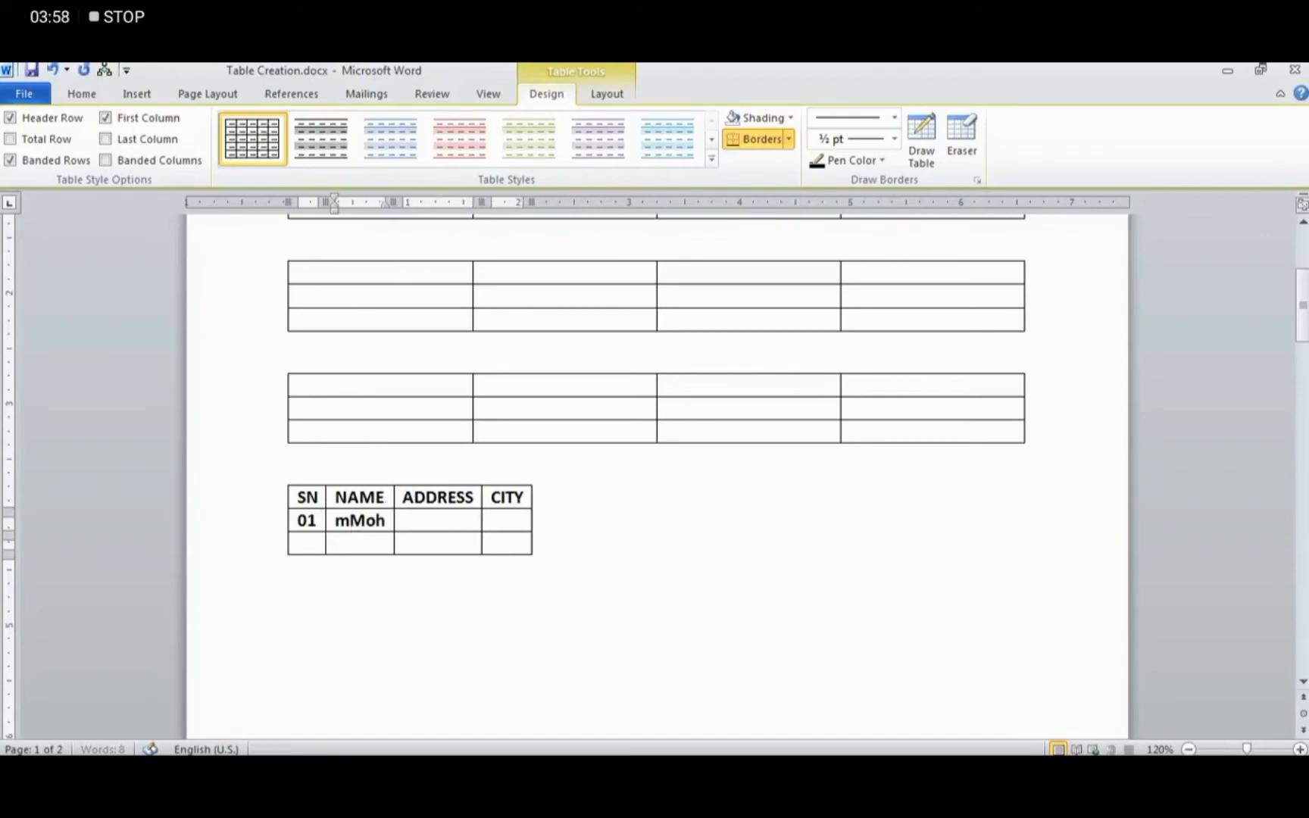
text(en G)
key(BackSpace)
key(BackSpace)
key(BackSpace)
key(BackSpace)
key(BackSpace)
key(BackSpace)
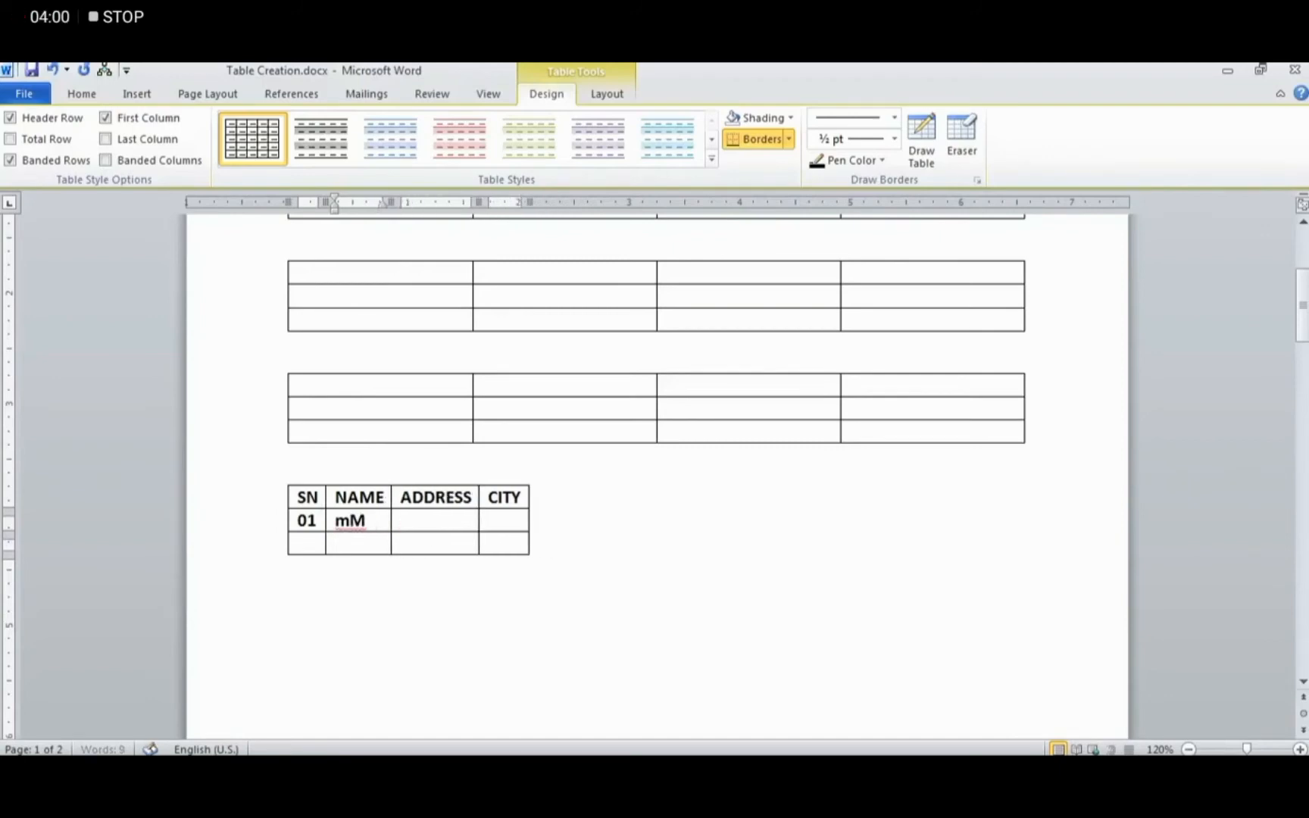
key(BackSpace)
key(BackSpace)
text(Mohan)
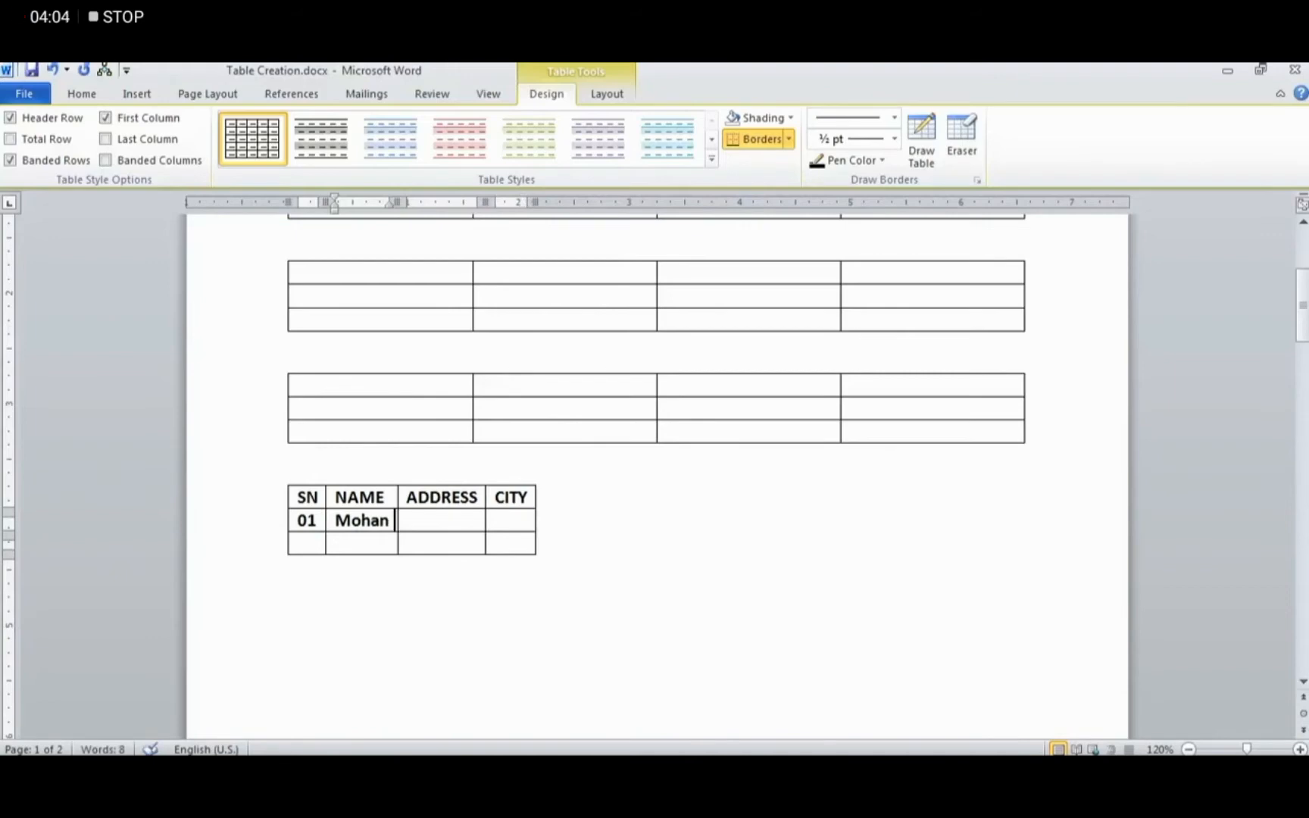
text( L)
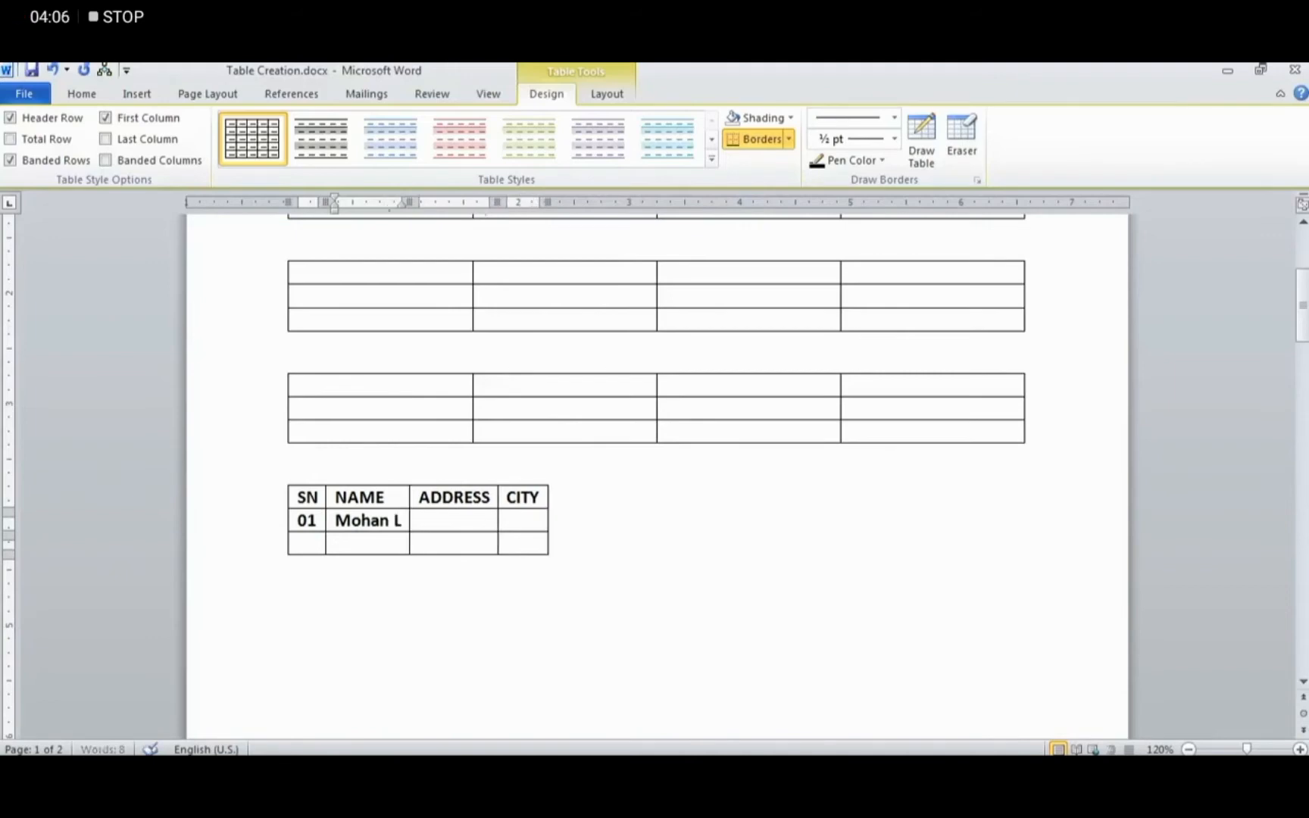
text(al Sharma)
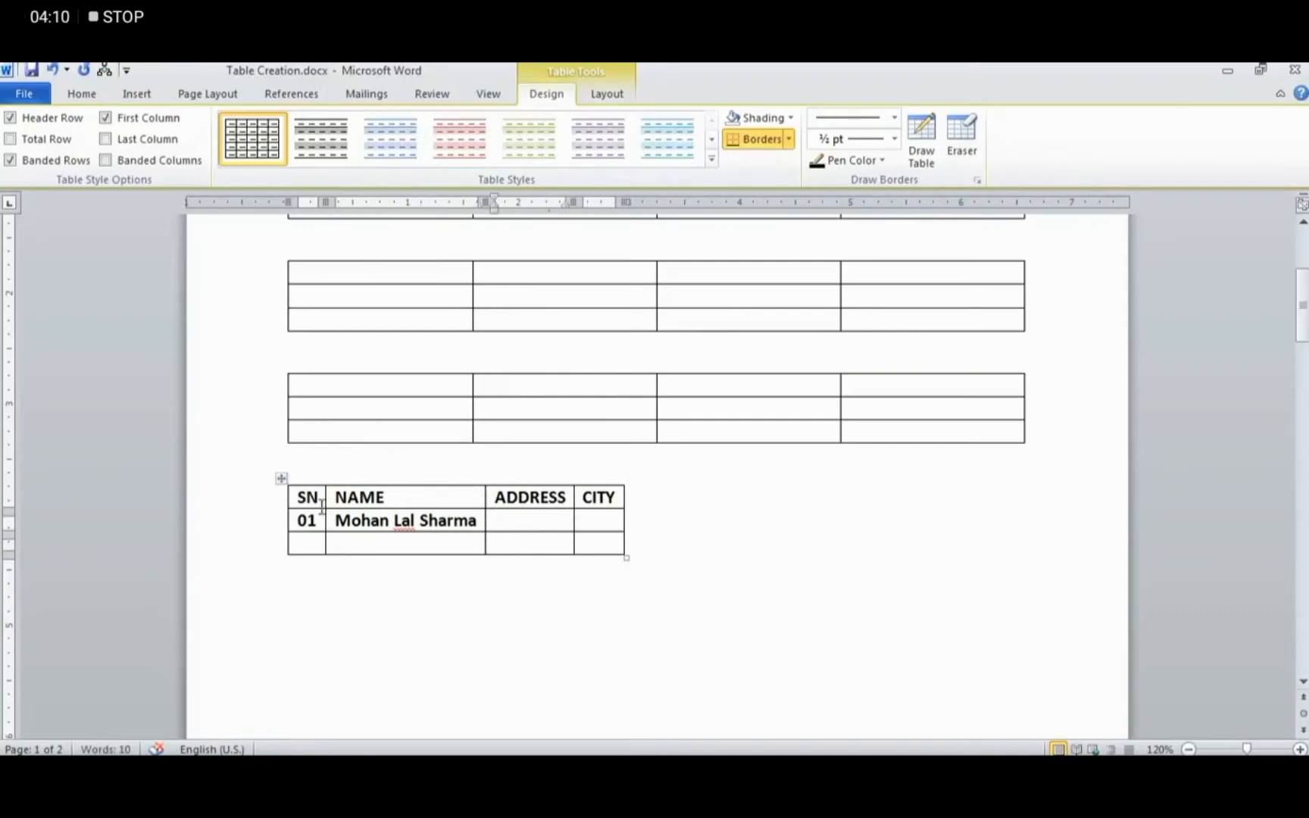
text(Indira N)
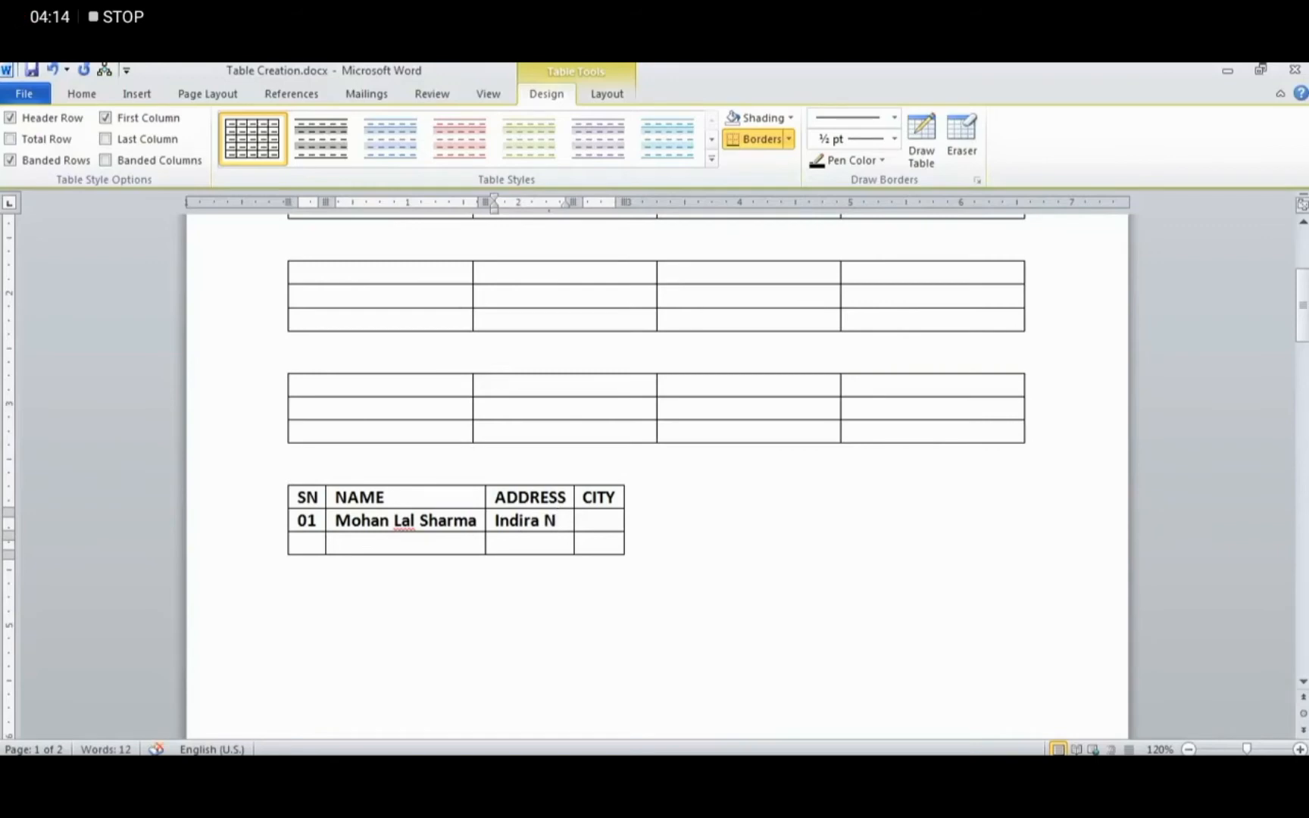
text(agar Main)
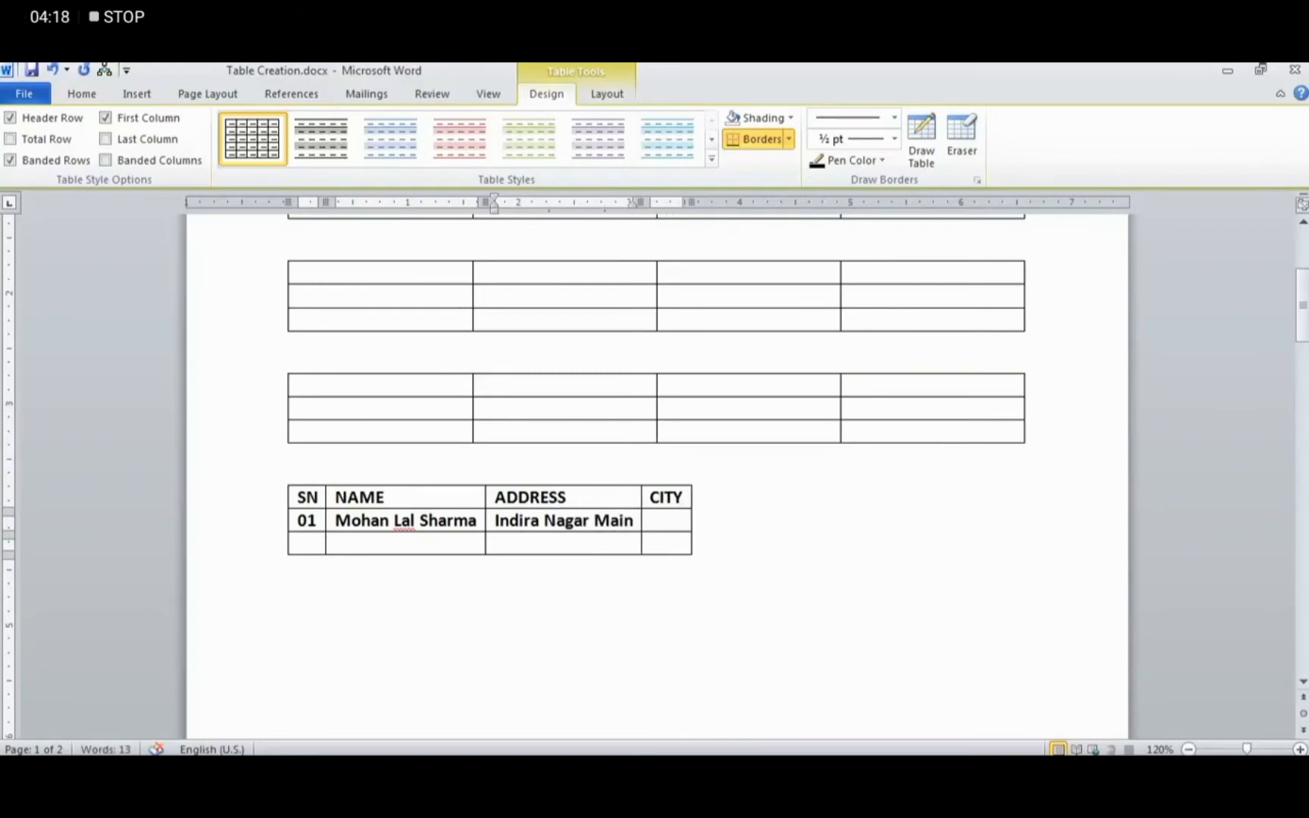
text( Road mu)
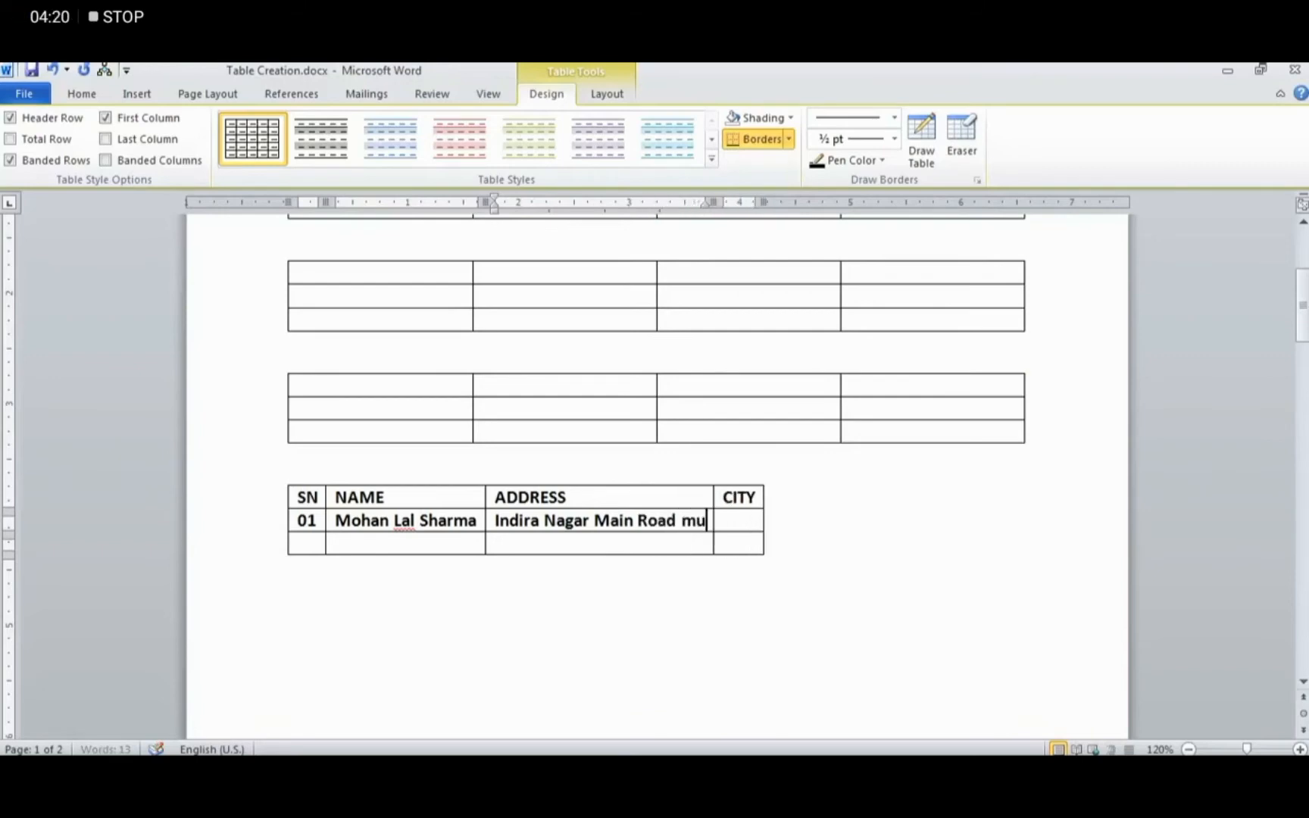
text(mbai)
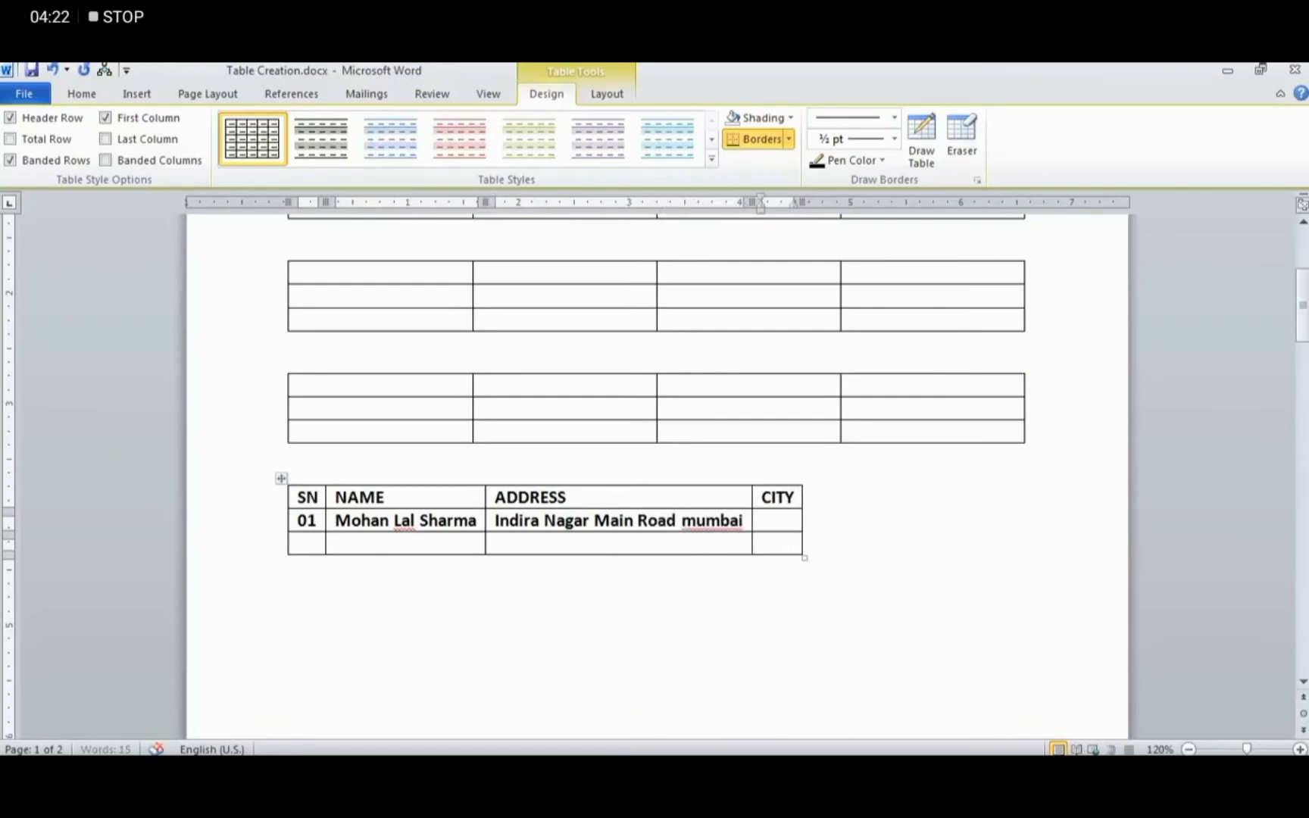
key(Tab)
text(Mumbai)
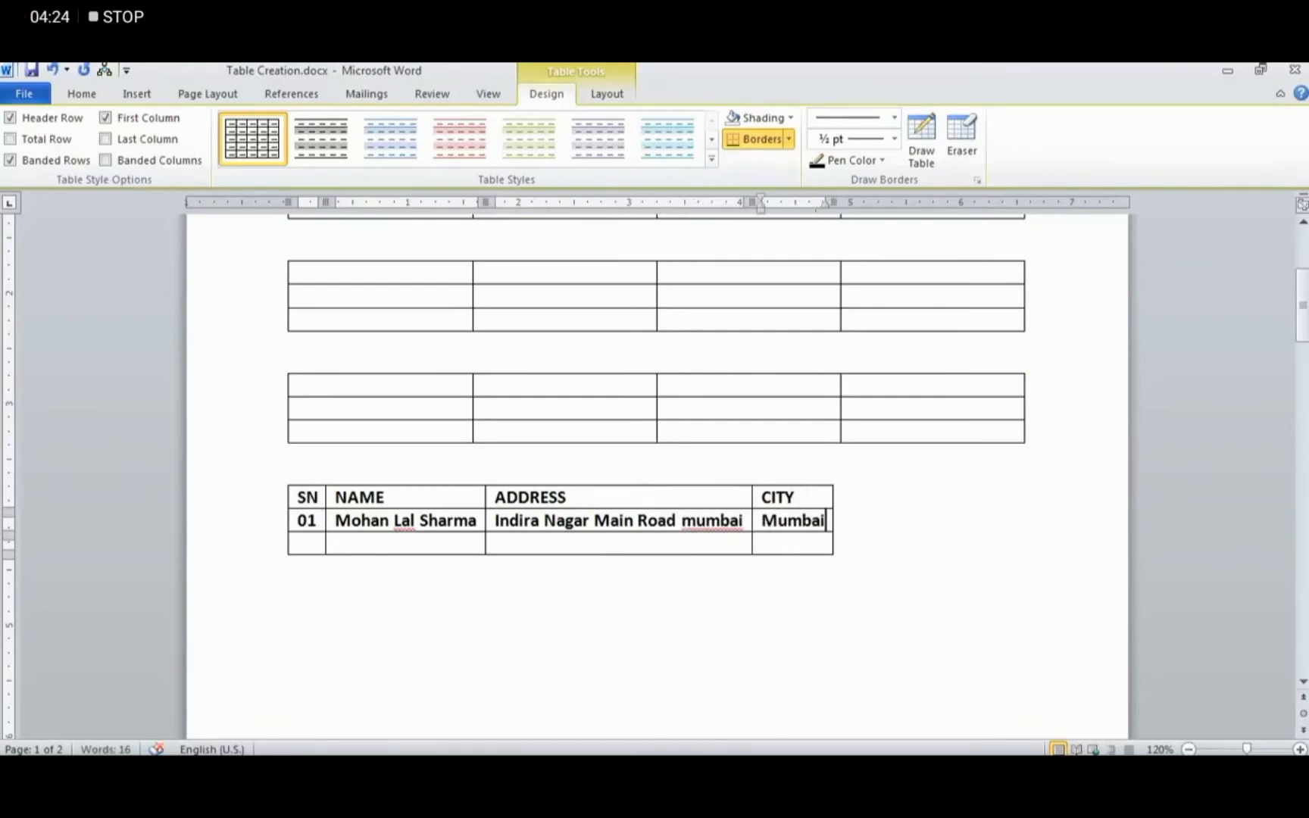
scroll(342, 558, down, 1)
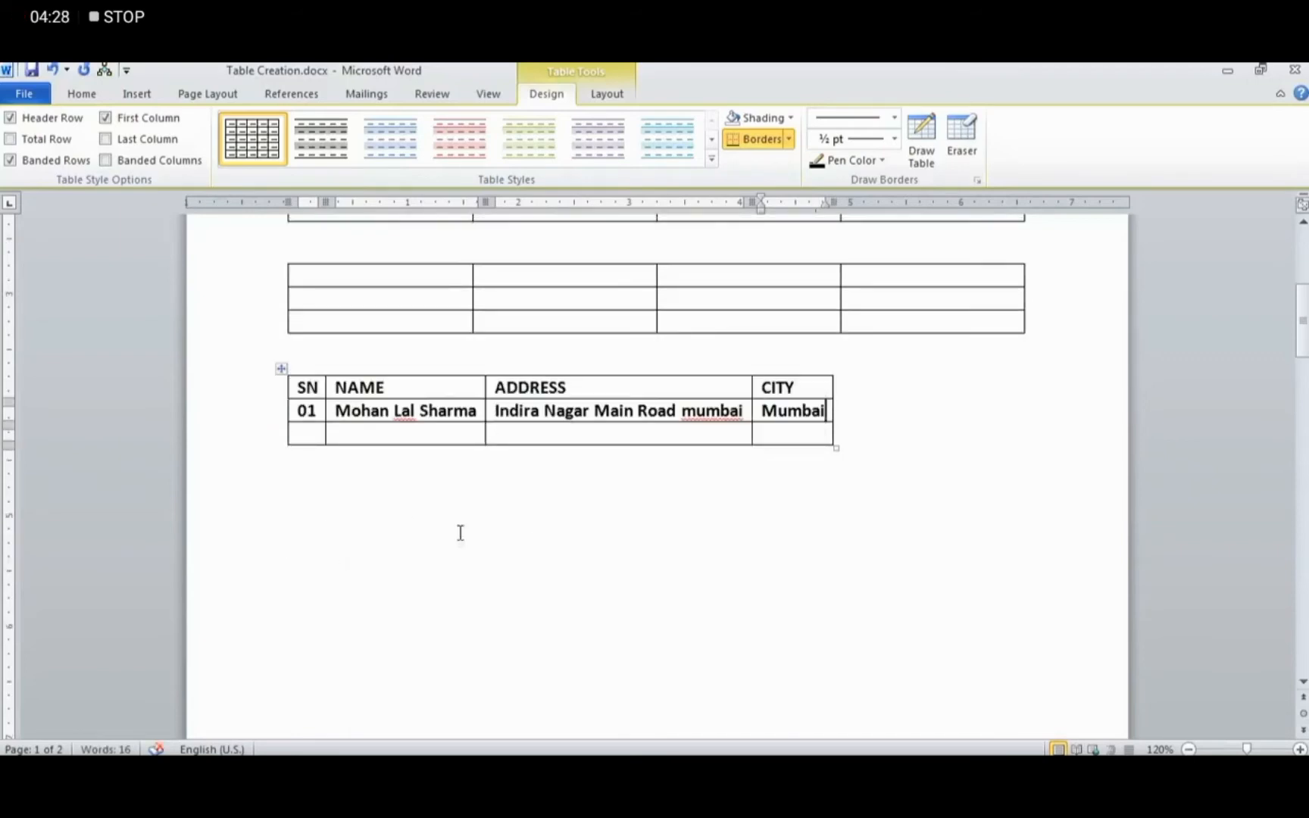
- Below the filled table, draw a new table outline with Draw Table and extend it with rows
click(339, 488)
scroll(363, 493, down, 1)
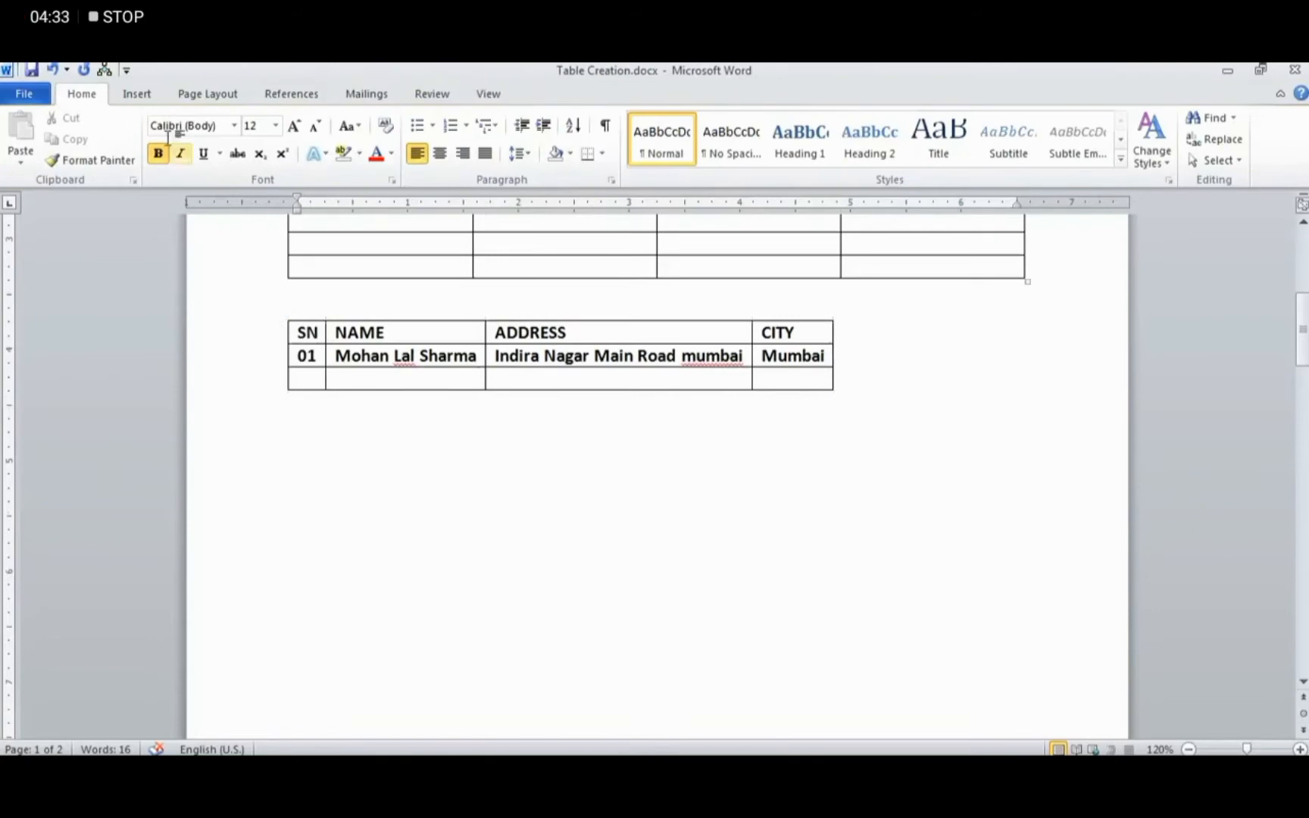
click(137, 94)
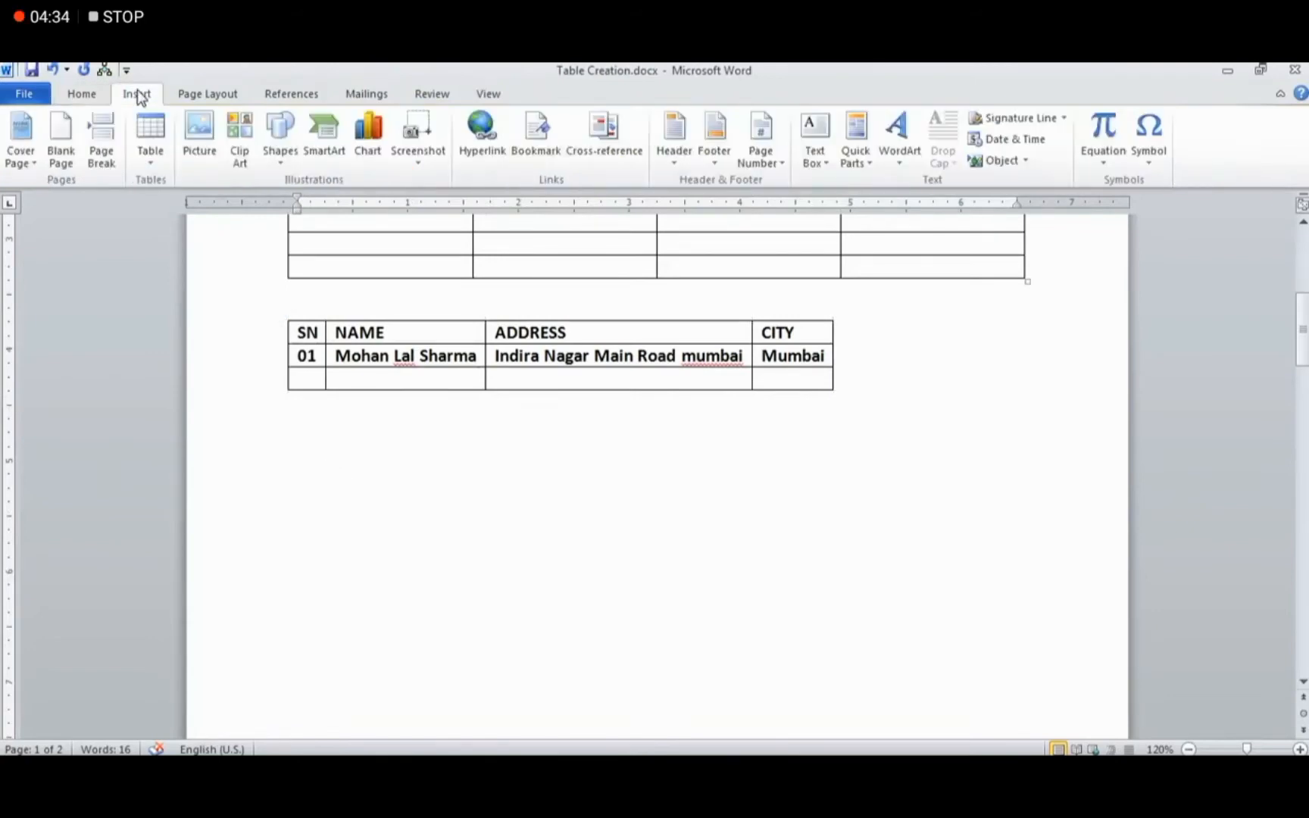
click(161, 169)
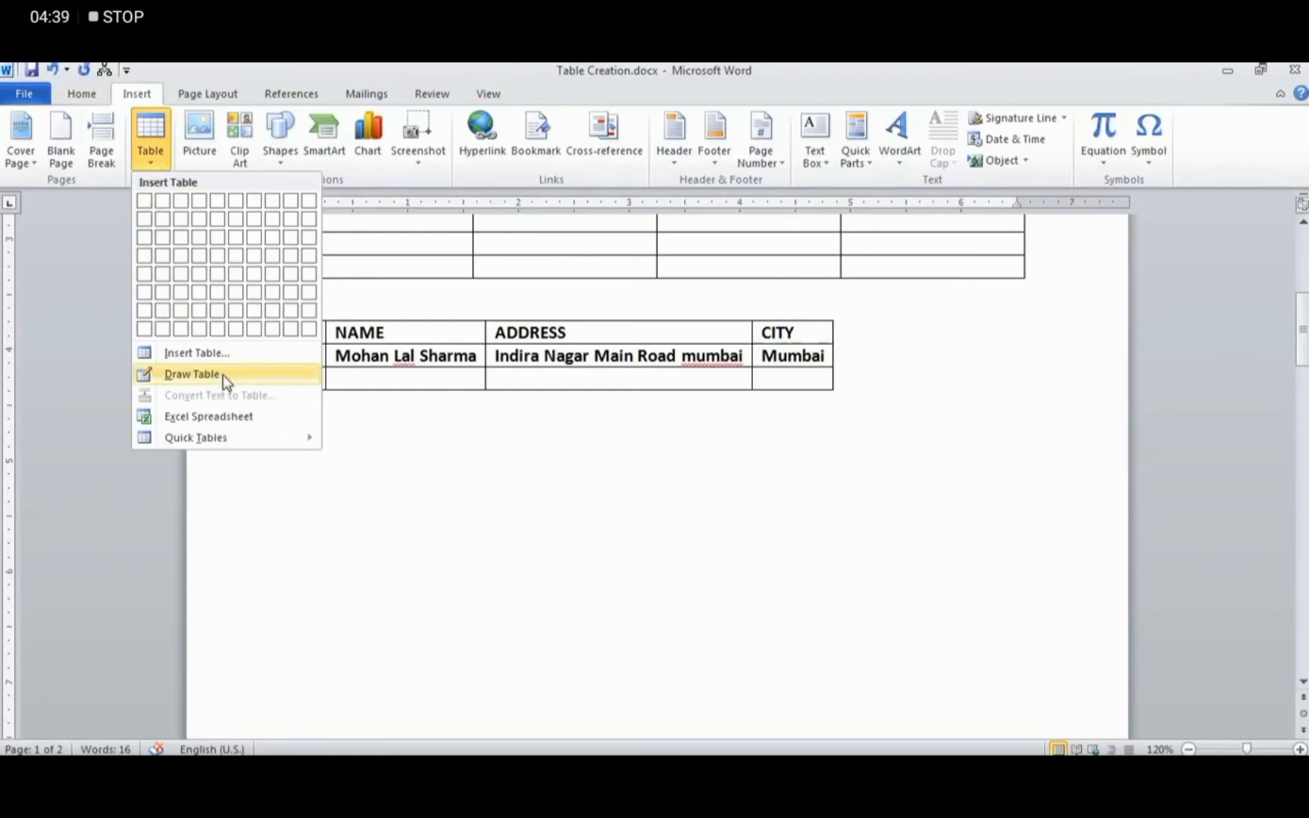
click(208, 374)
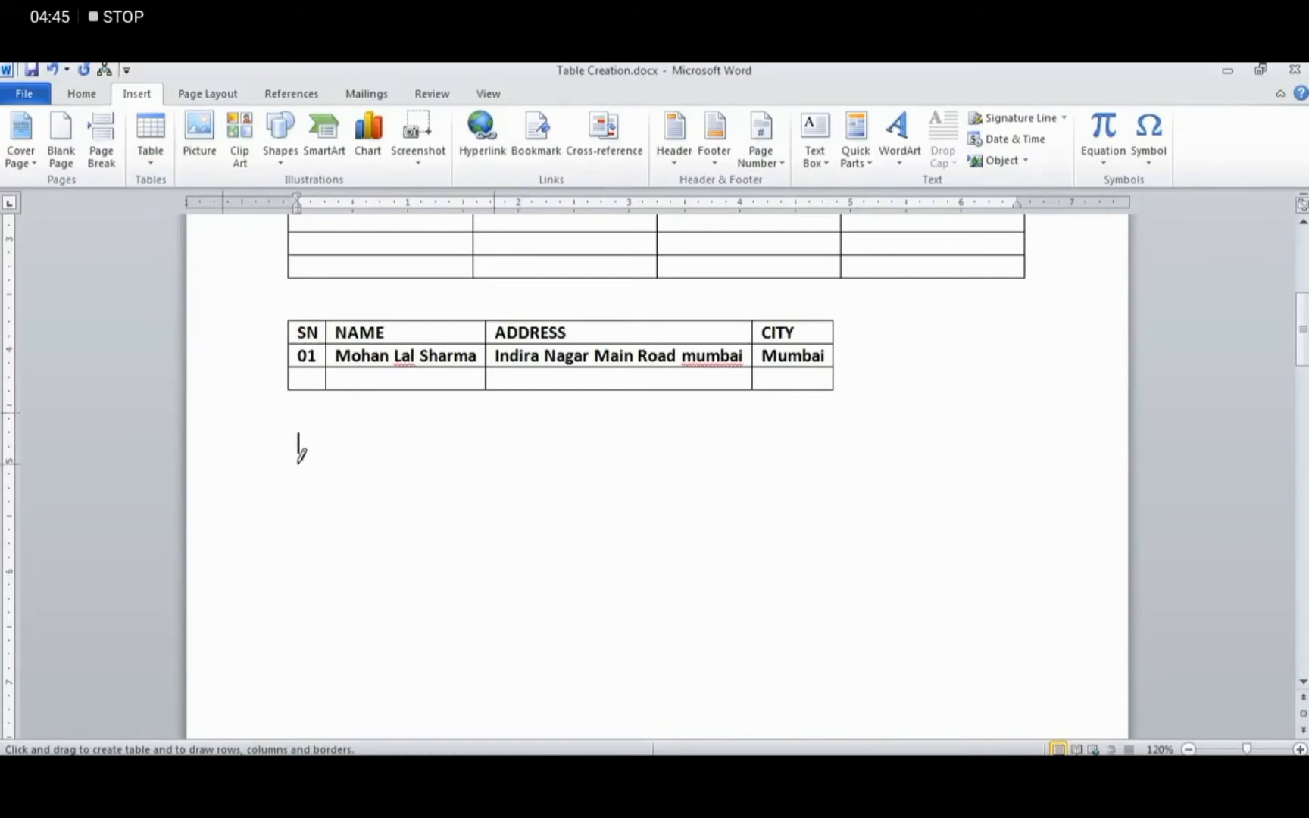
mouse_move(293, 463)
mouse_down()
mouse_move(915, 522)
mouse_move(1052, 494)
mouse_up()
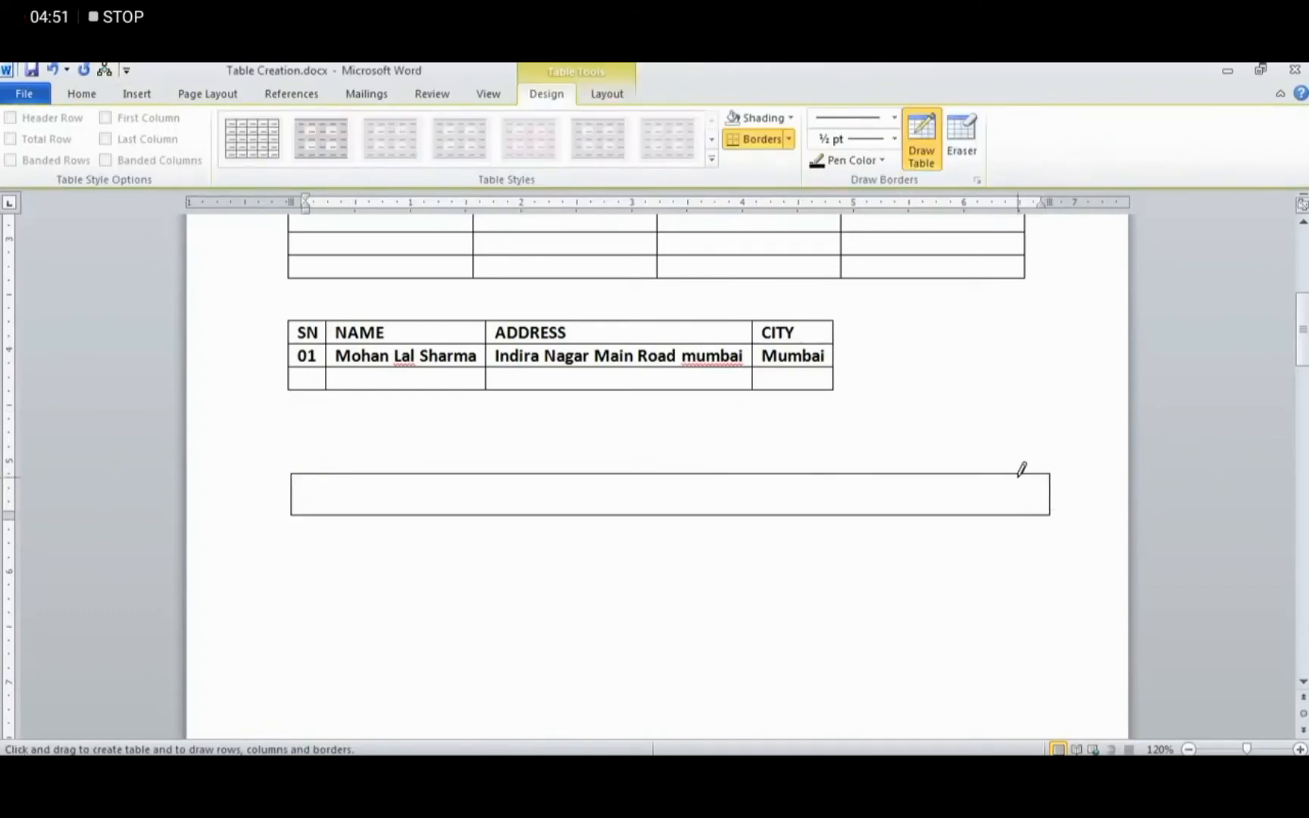
key(Tab)
key(Tab)
key(Tab)
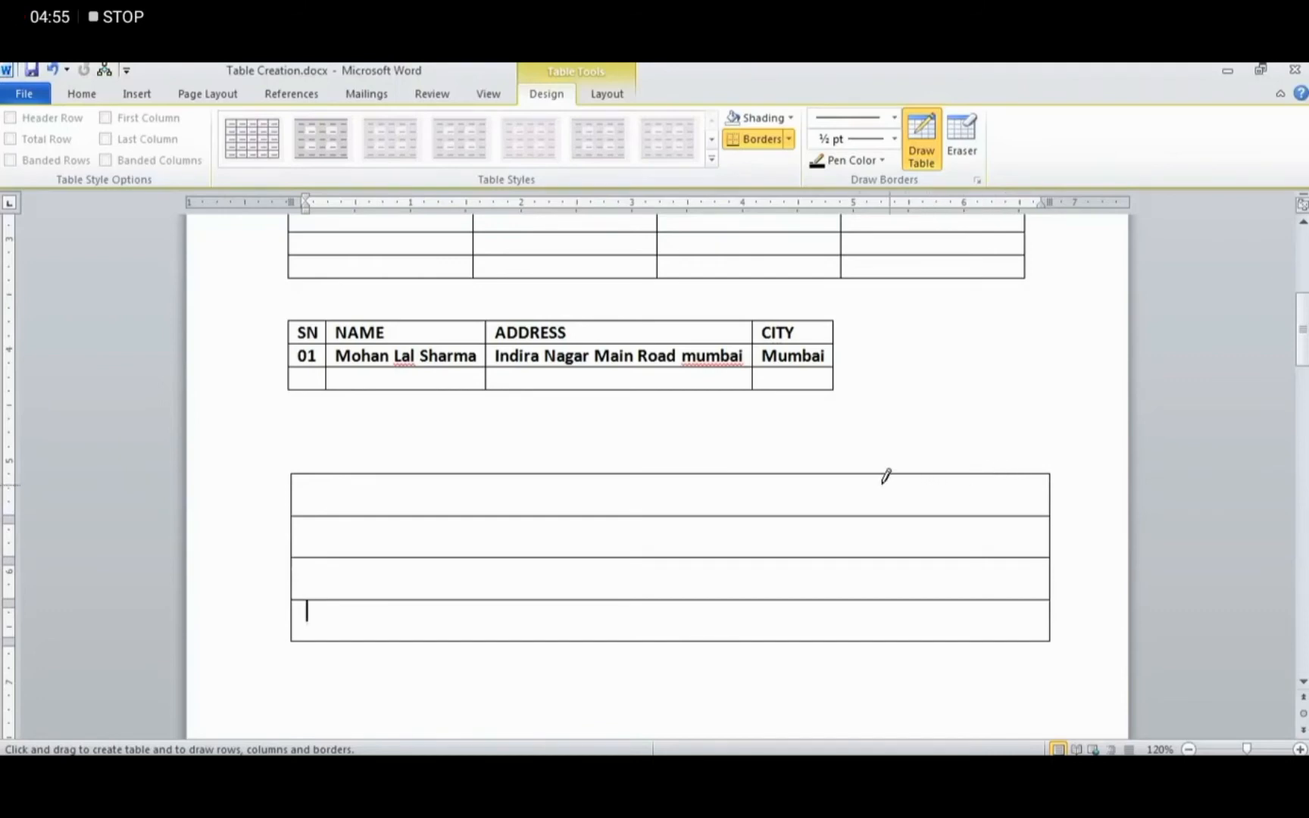
- Draw three full-height column lines and two extra splits in the lower rows
drag(860, 471, 861, 615)
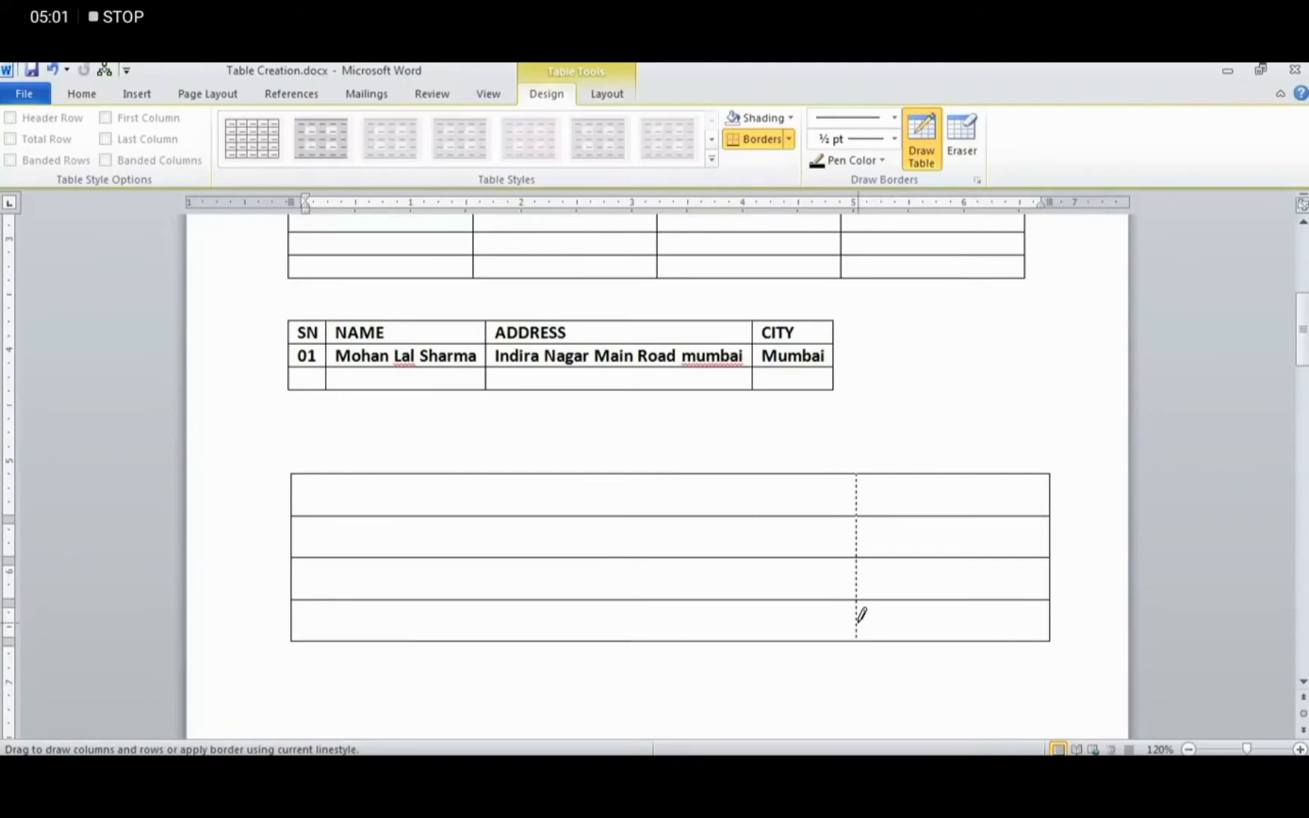
drag(862, 615, 860, 637)
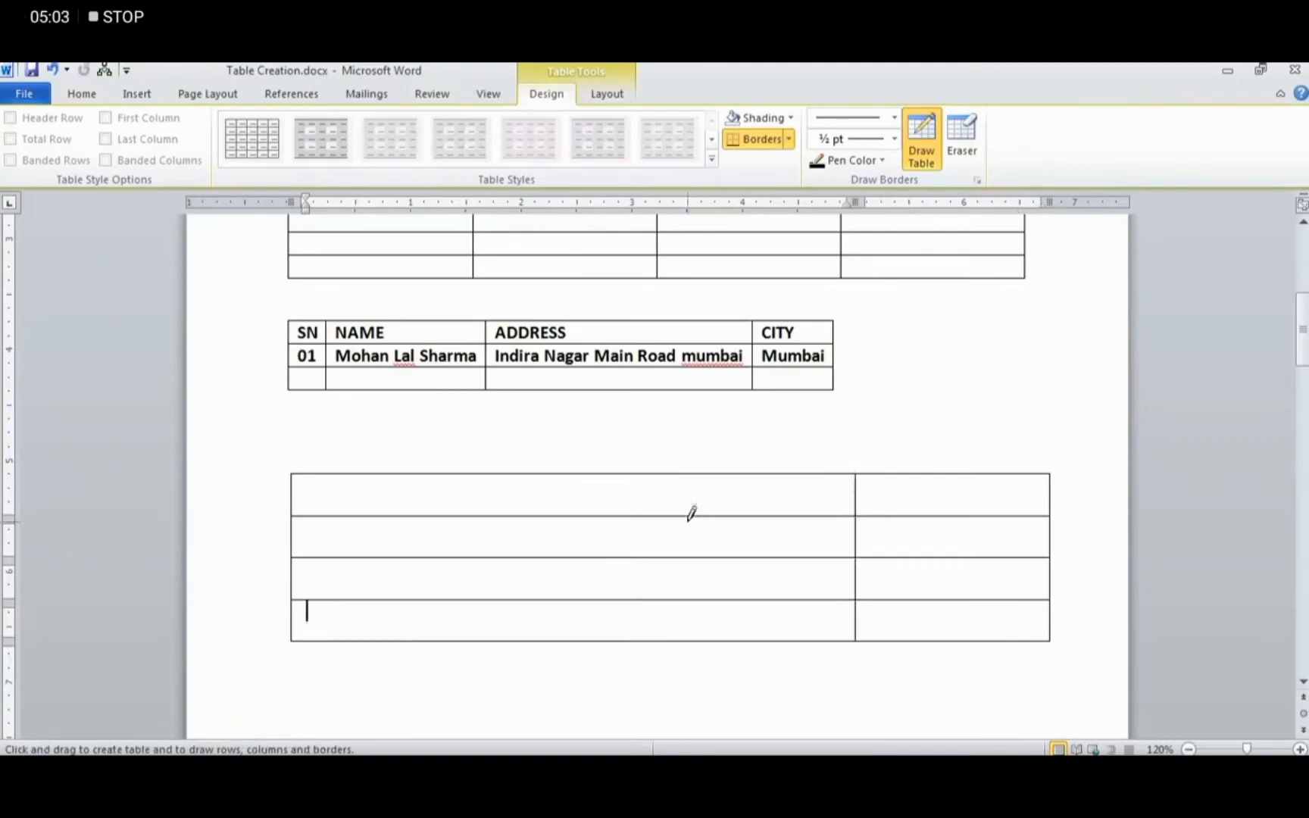
drag(659, 470, 660, 639)
drag(474, 471, 471, 641)
drag(947, 517, 943, 640)
drag(738, 512, 736, 614)
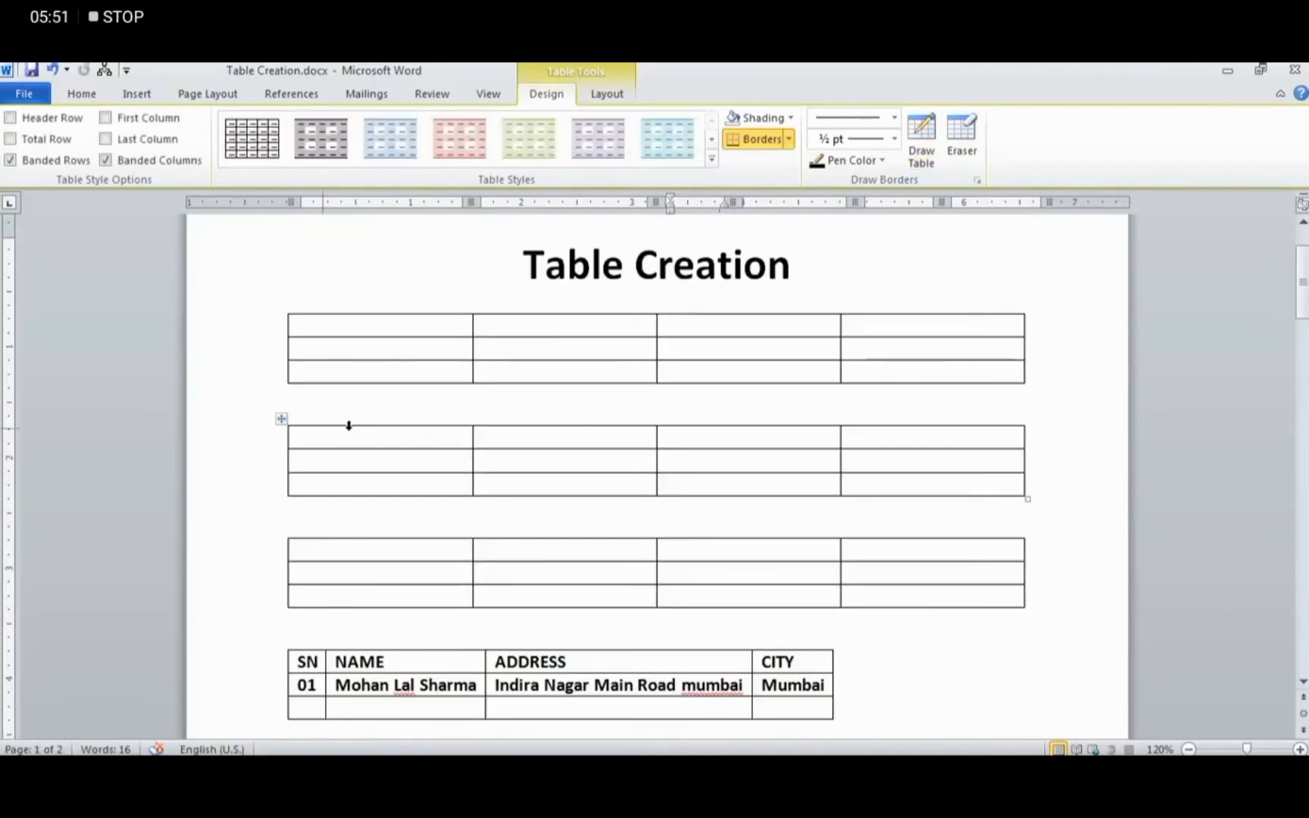
- Show the Table Layout options and place the cursor in the table's second row
click(350, 432)
click(607, 94)
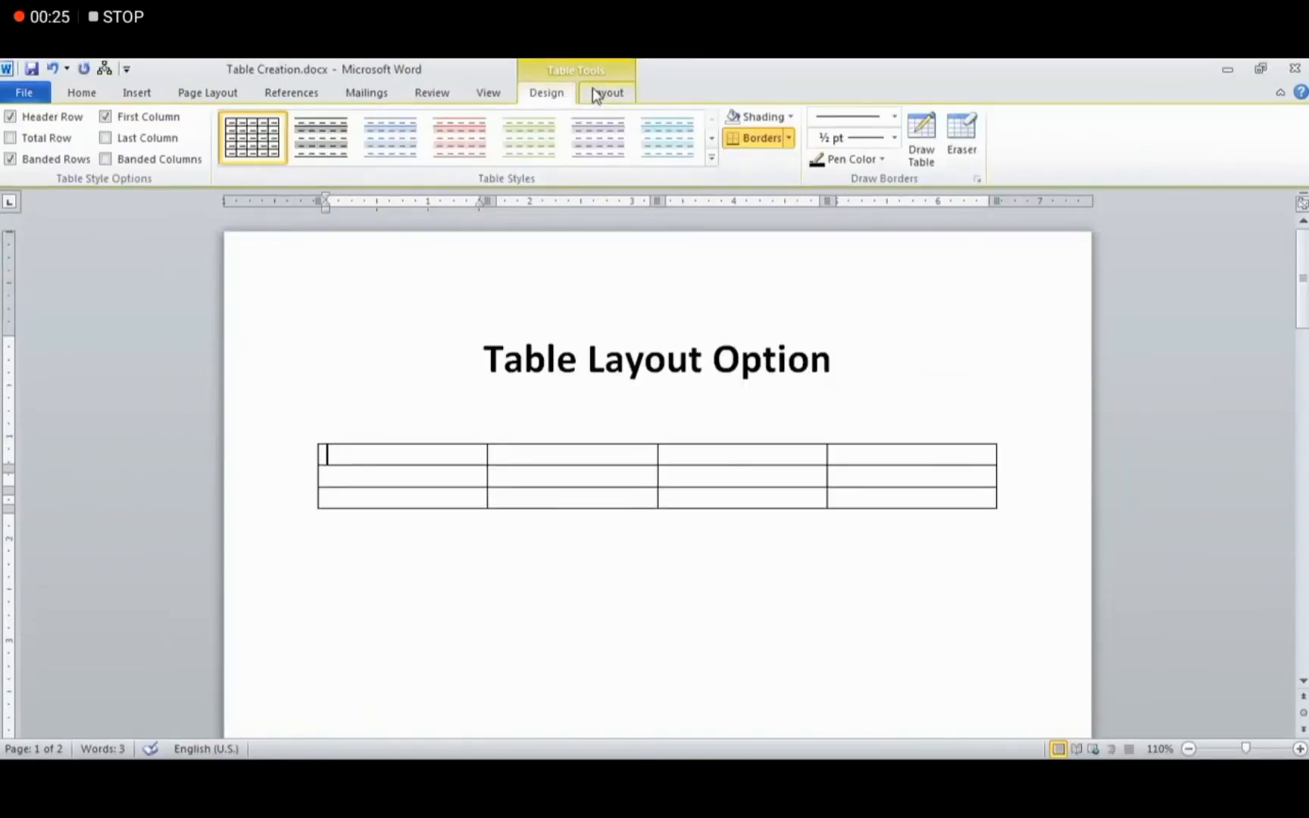
click(401, 470)
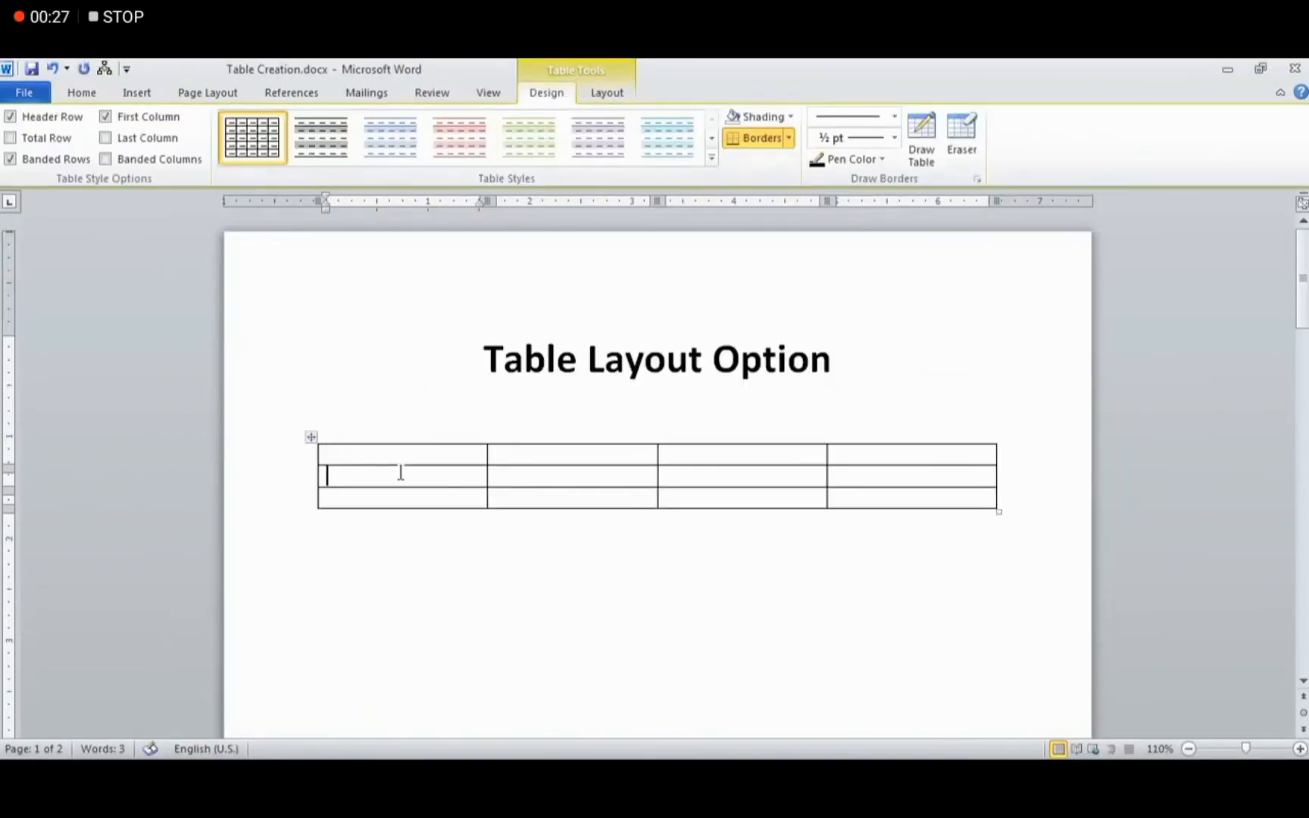